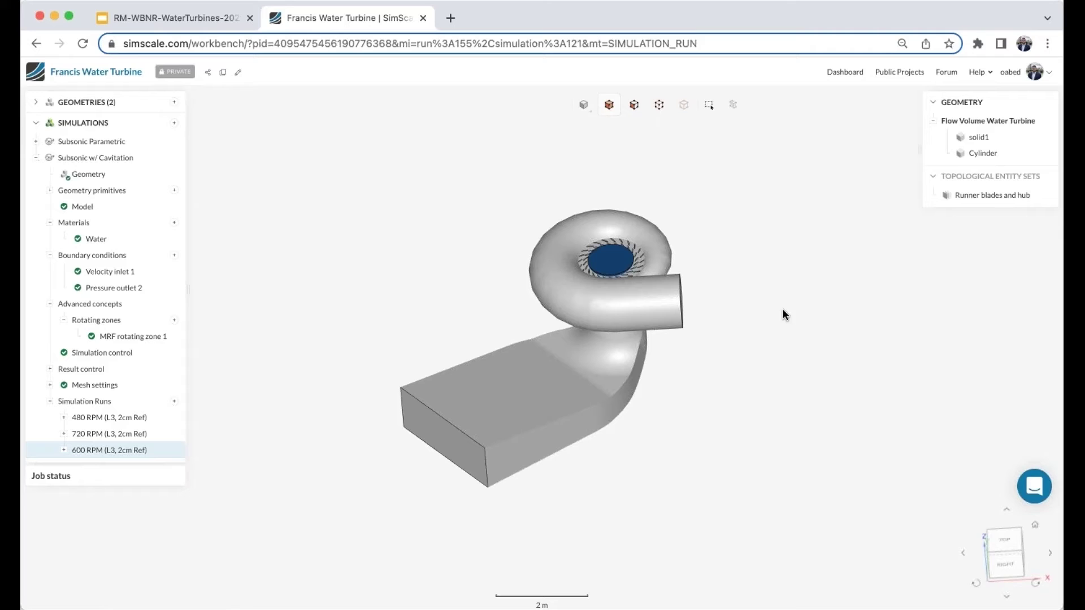
Open the Flow Volume Water Turbine geometry and look over the options for importing a new geometry.
left_click(109, 106)
left_click(141, 136)
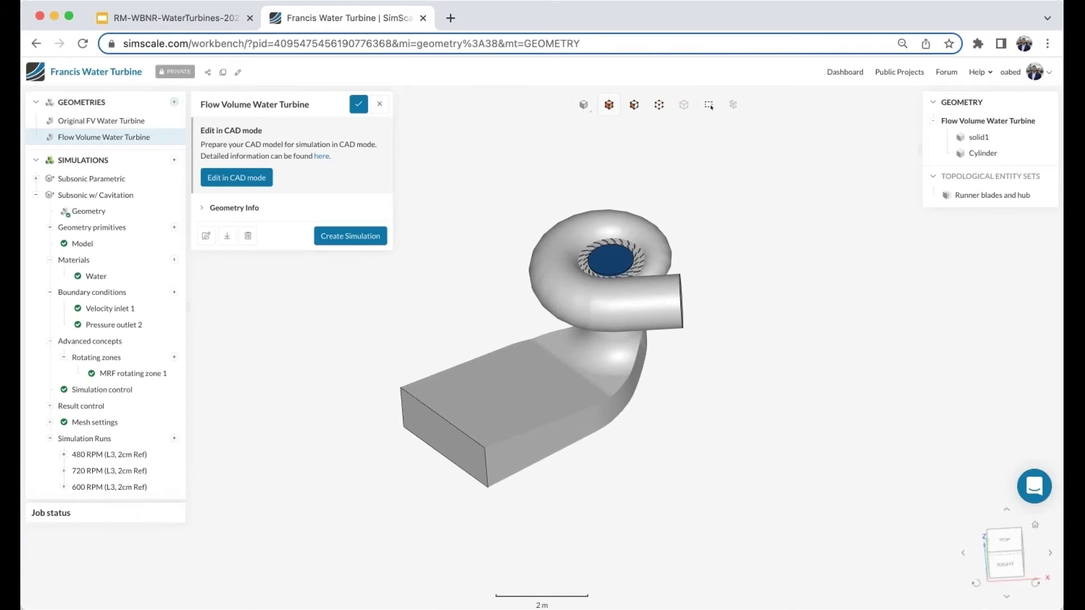
left_click(174, 101)
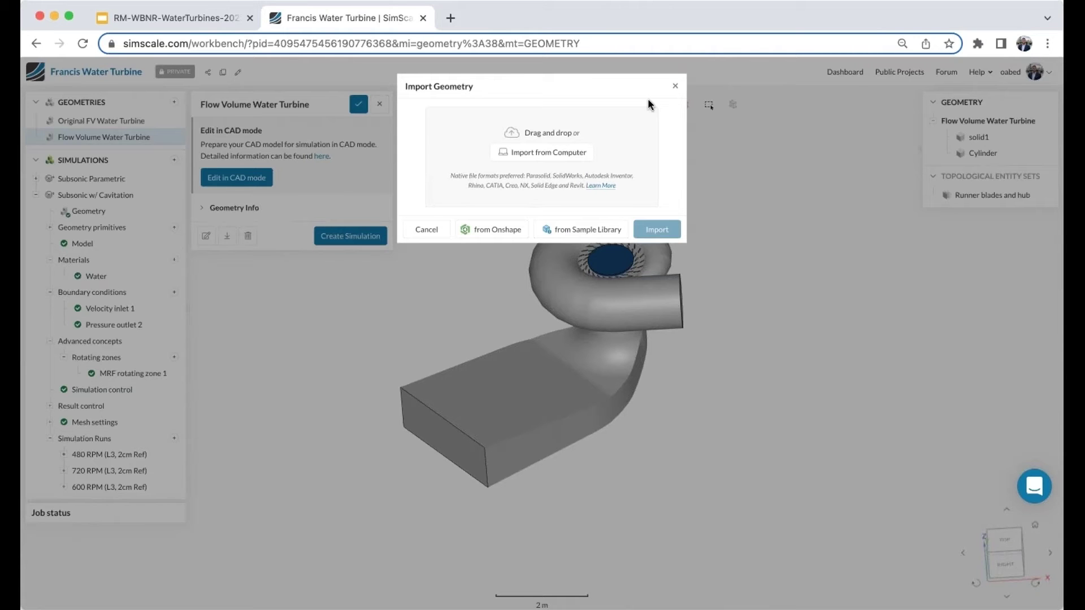
left_click(675, 86)
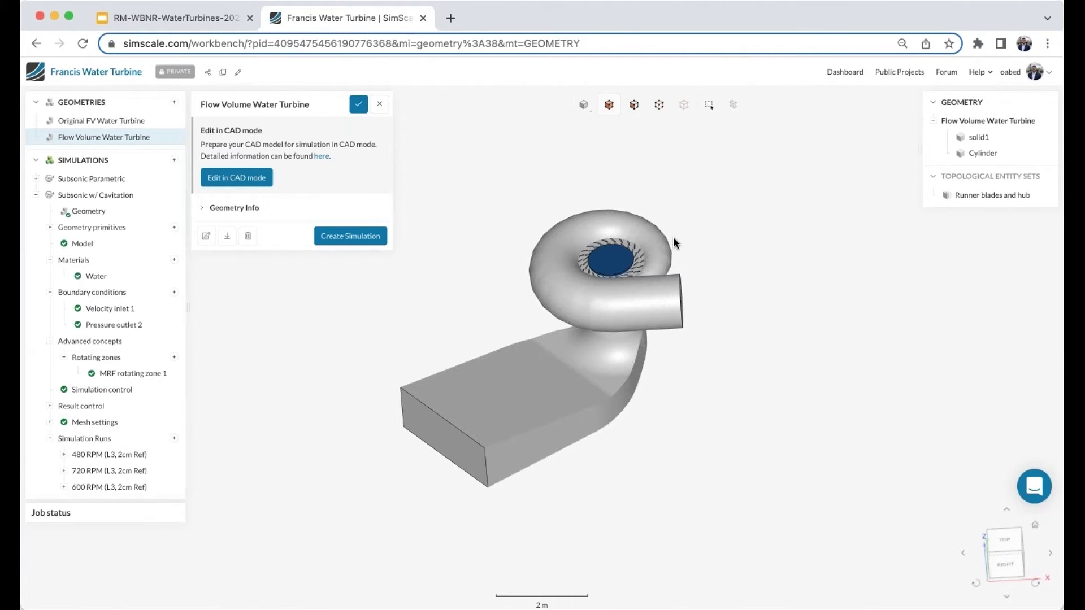
Highlight the Cylinder volume and display the turbine housing as translucent to examine the runner blades inside the rotating zone.
scroll(673, 236, "up", 5)
scroll(687, 229, "up", 2)
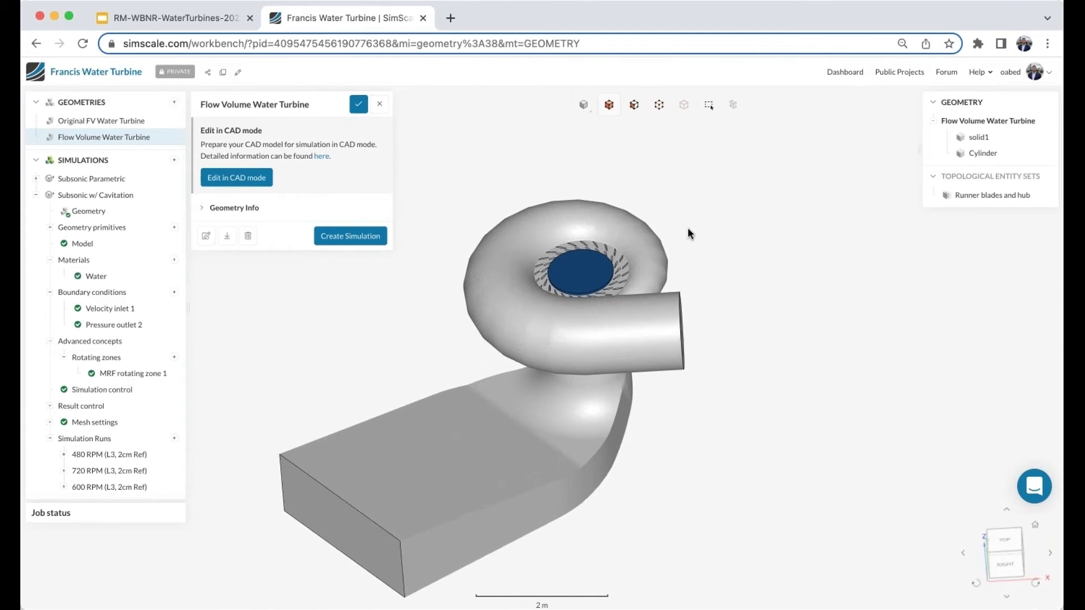
right_click_drag(687, 229, 708, 226)
left_click(982, 153)
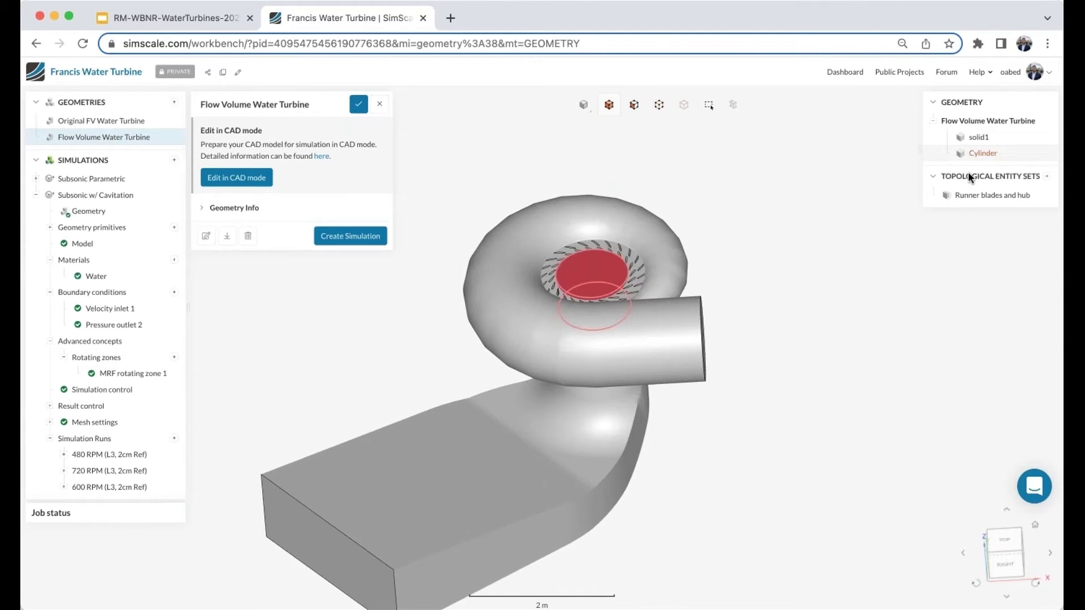
left_click(983, 153)
mouse_move(584, 106)
left_click(584, 196)
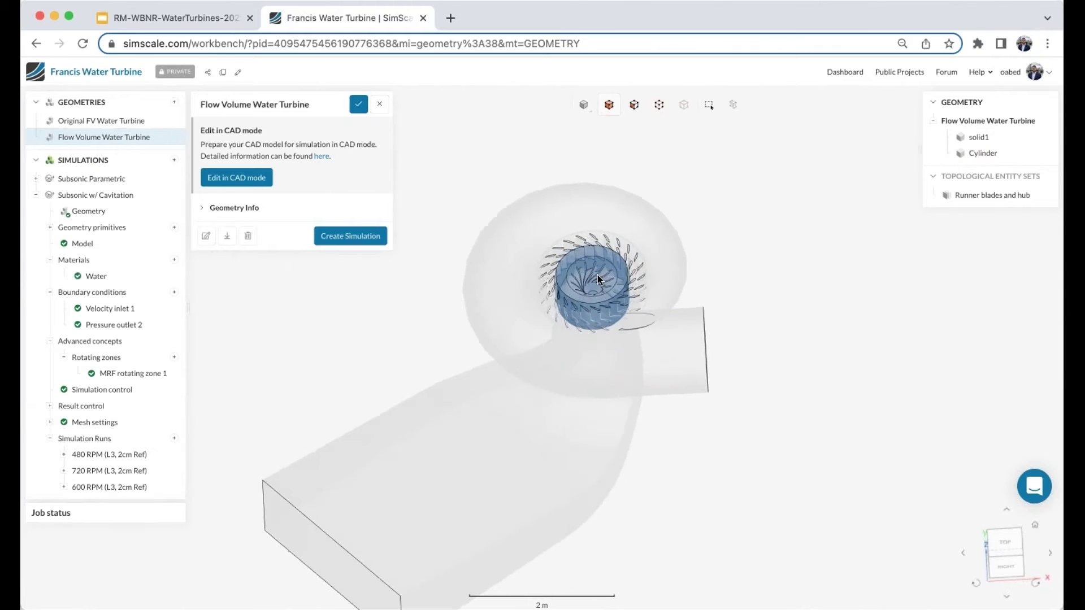
scroll(596, 276, "up", 5)
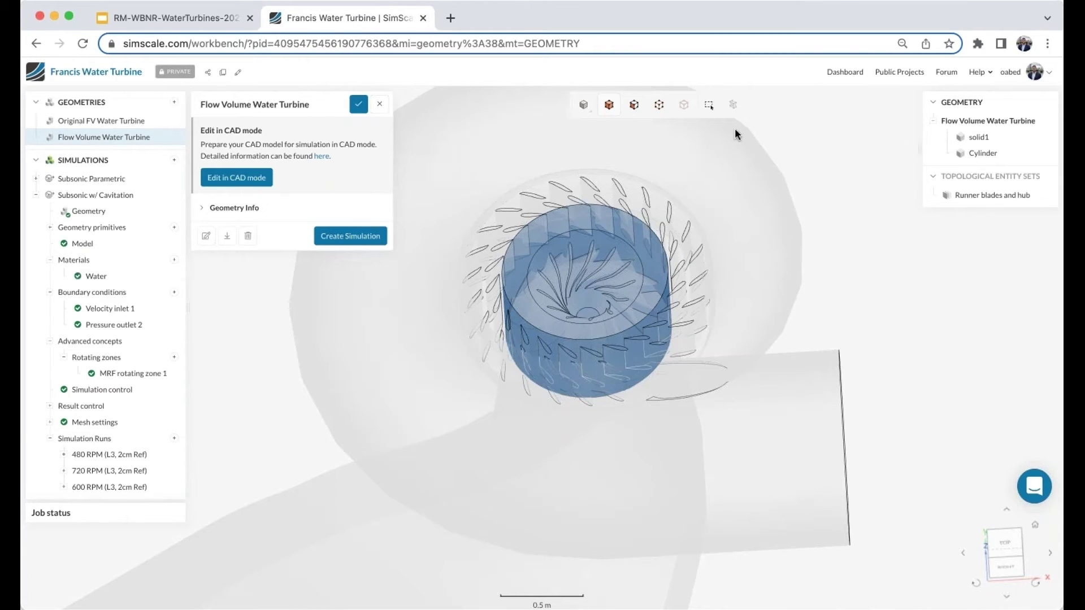
Restore the opaque surface display of the turbine and view the whole volute again.
left_click(583, 104)
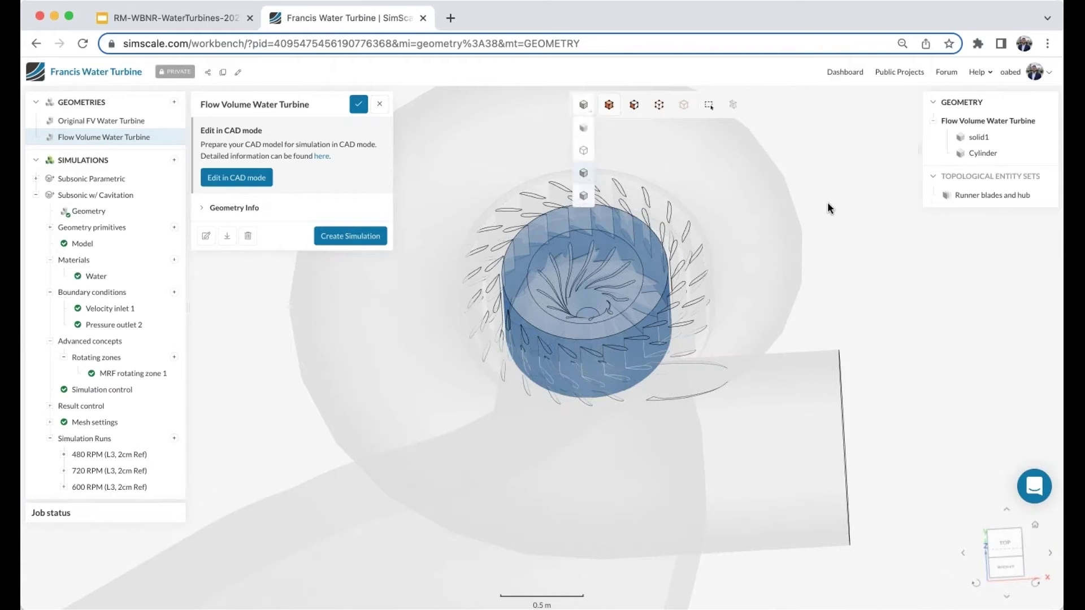
scroll(824, 209, "down", 2)
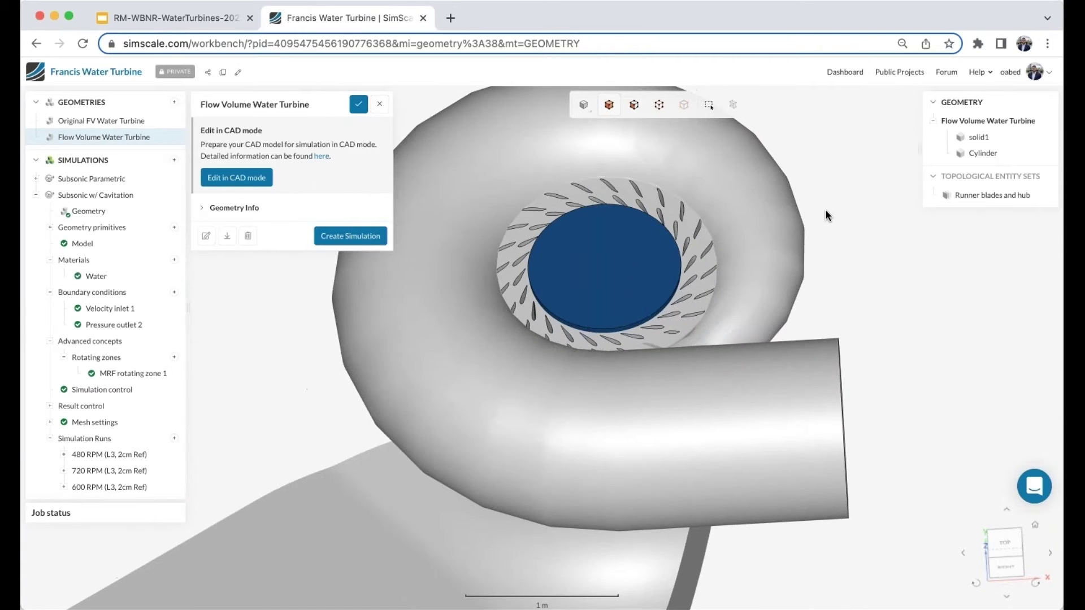
scroll(825, 209, "down", 2)
scroll(822, 257, "down", 2)
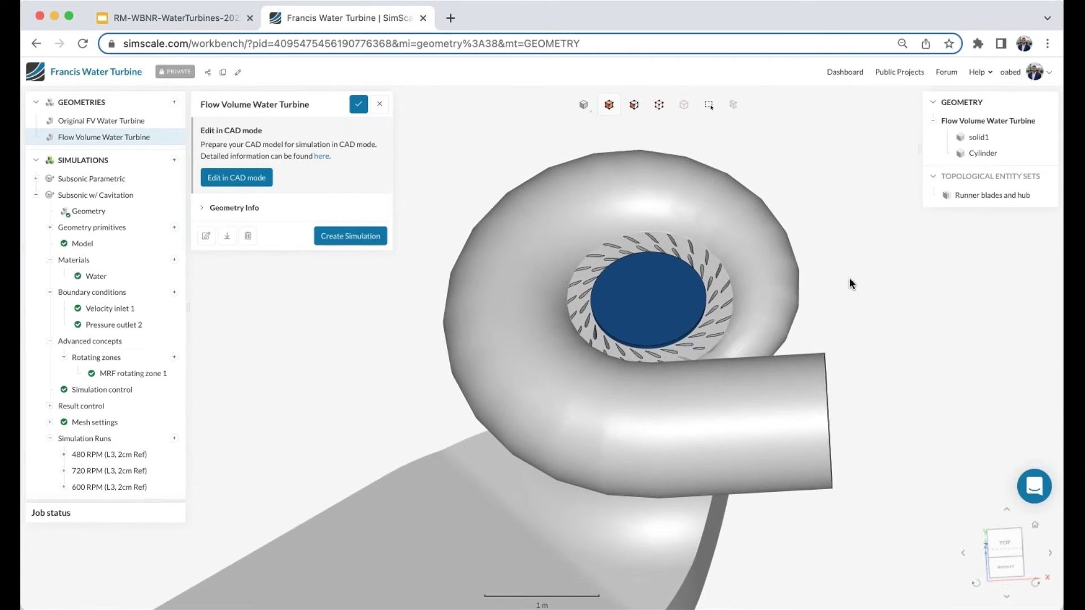
left_click_drag(850, 265, 851, 246)
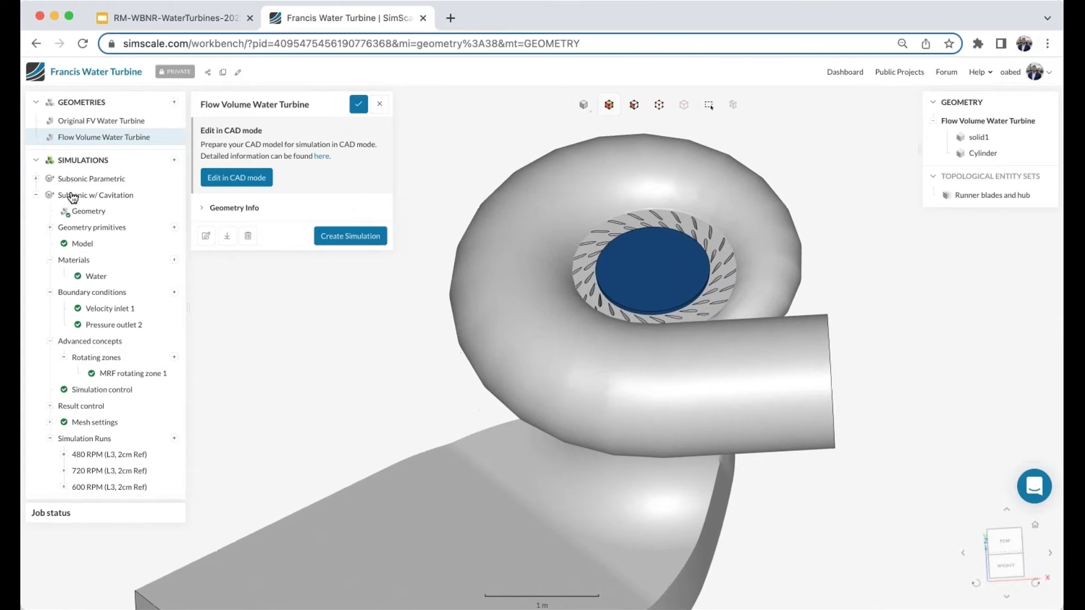
Create a Subsonic simulation from the Flow Volume Water Turbine geometry and name it "Francis Turbine CFD".
left_click(36, 195)
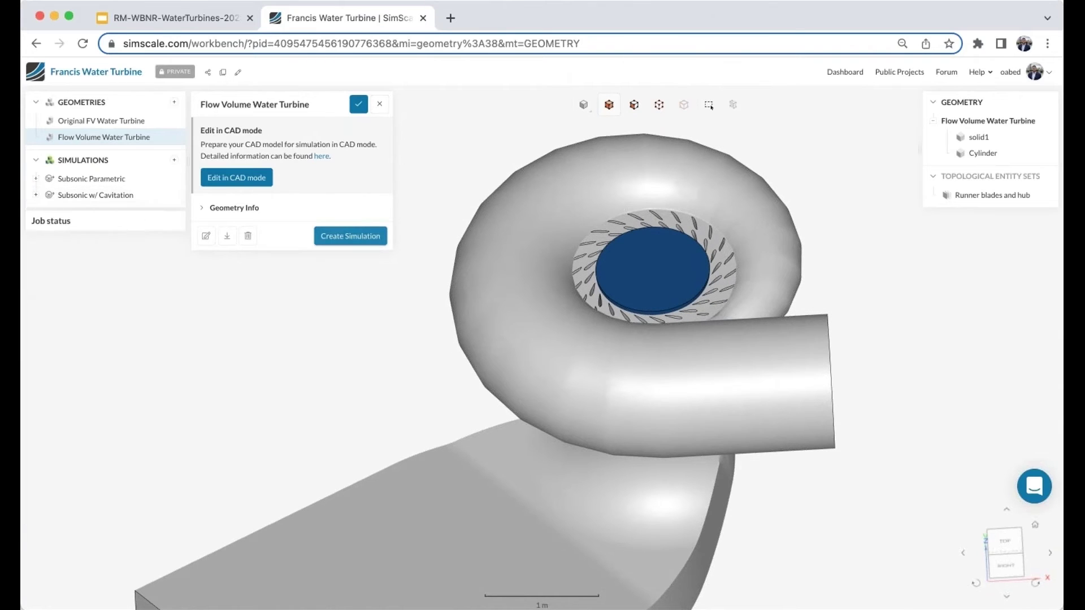
left_click(350, 236)
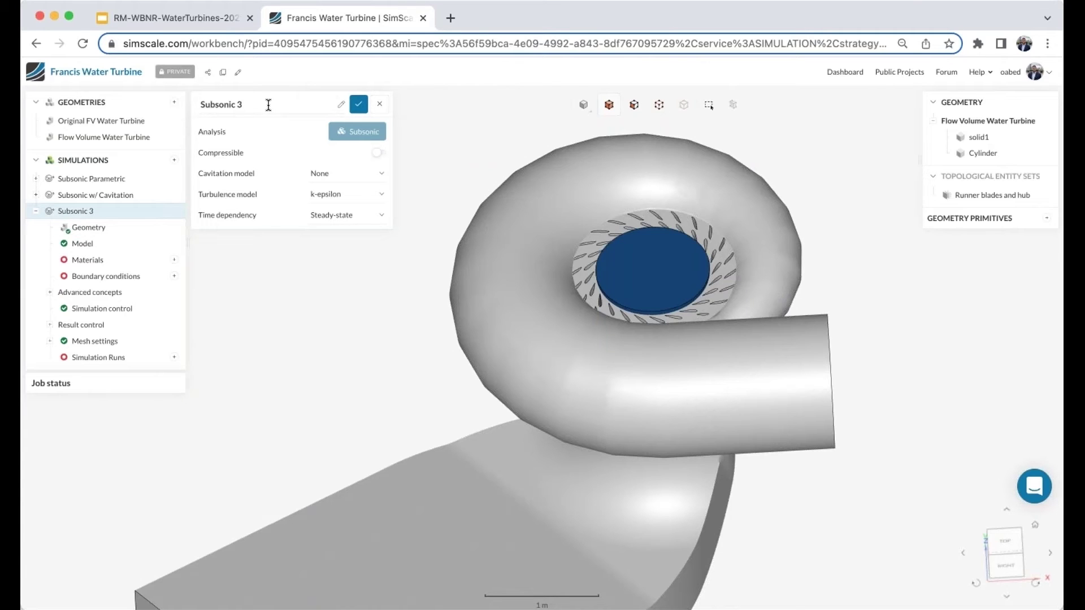
left_click(221, 105)
type("Francie")
key("BackSpace")
type("s Turbine CFD")
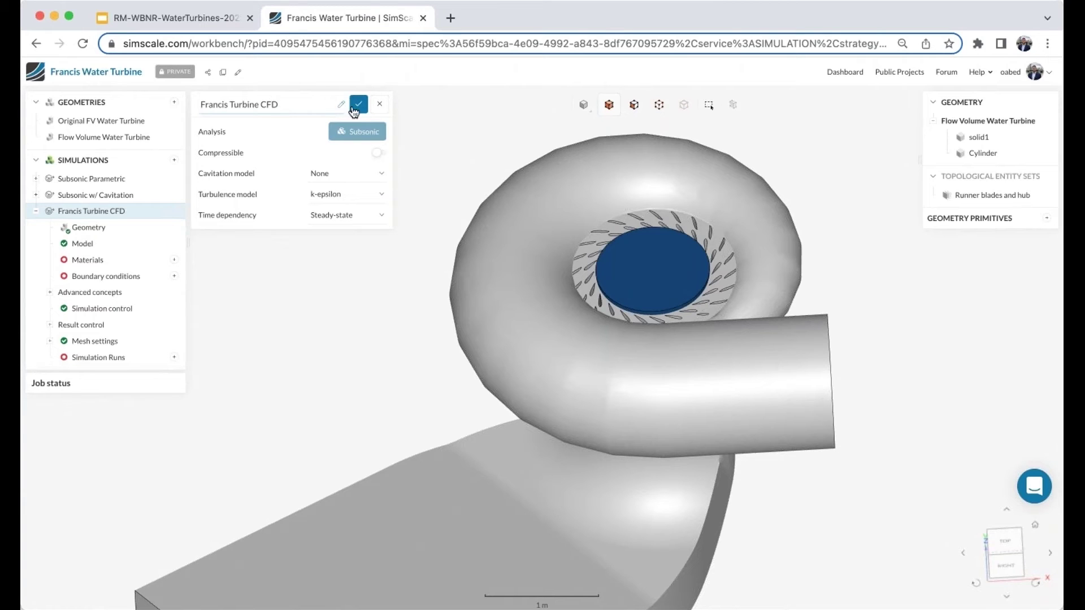
key("Return")
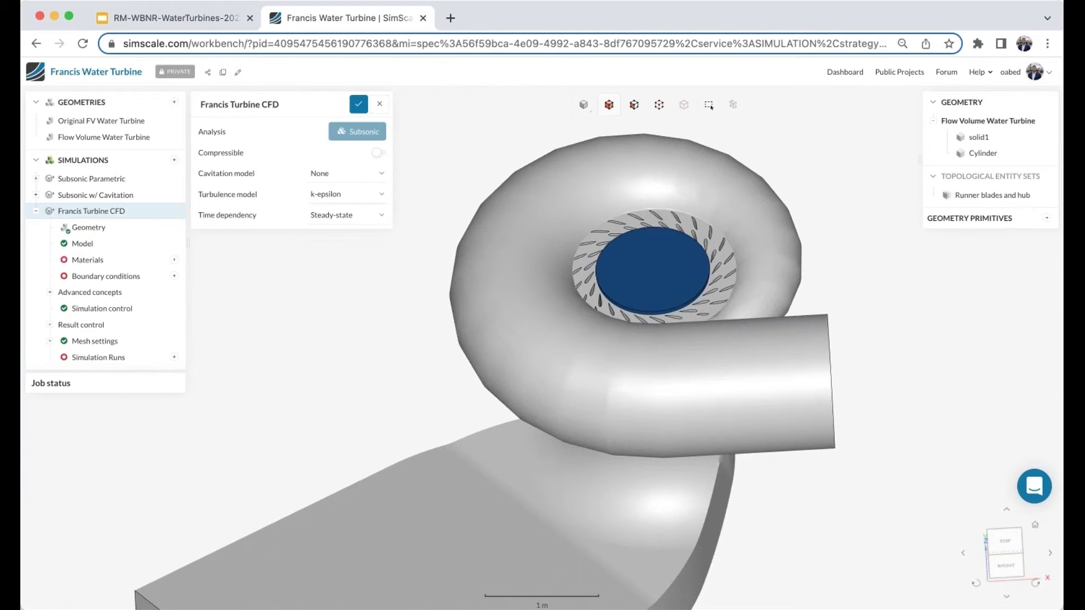
Set the simulation's cavitation model to Constant gas mass fraction, keeping k-epsilon turbulence and Steady-state, and save the settings.
left_click(337, 176)
left_click(292, 195)
mouse_move(324, 214)
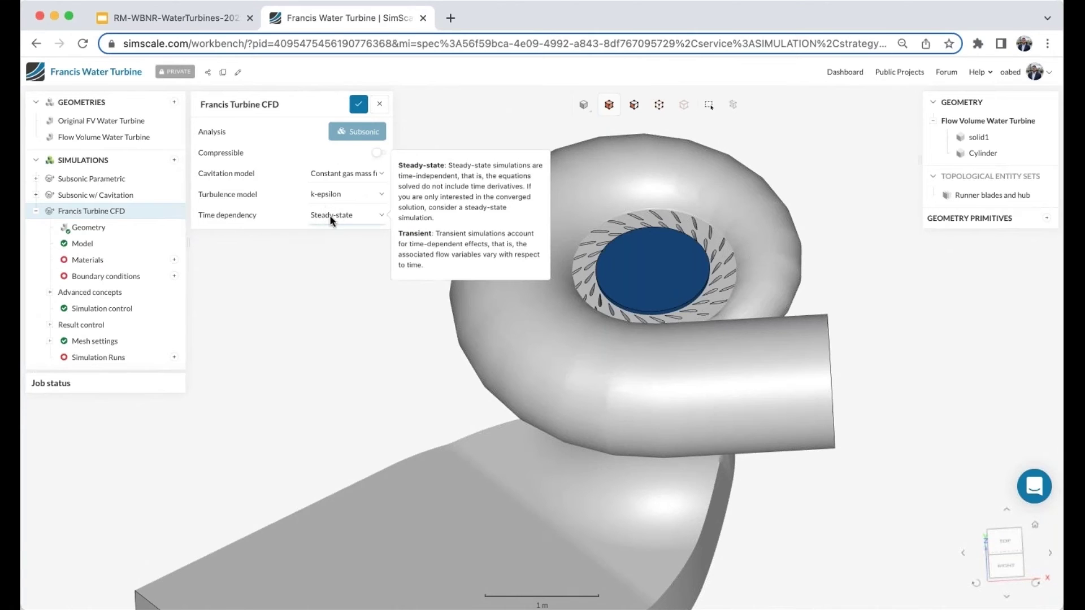
left_click(361, 107)
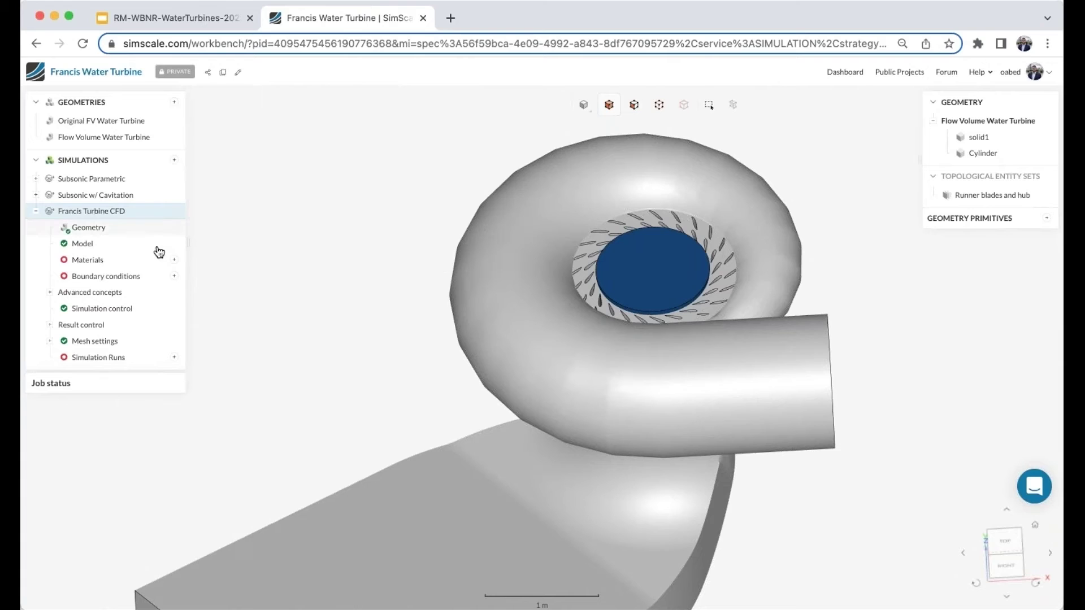
Set the model's gravity in the z direction to -9.81 m/s² and save it.
left_click(116, 250)
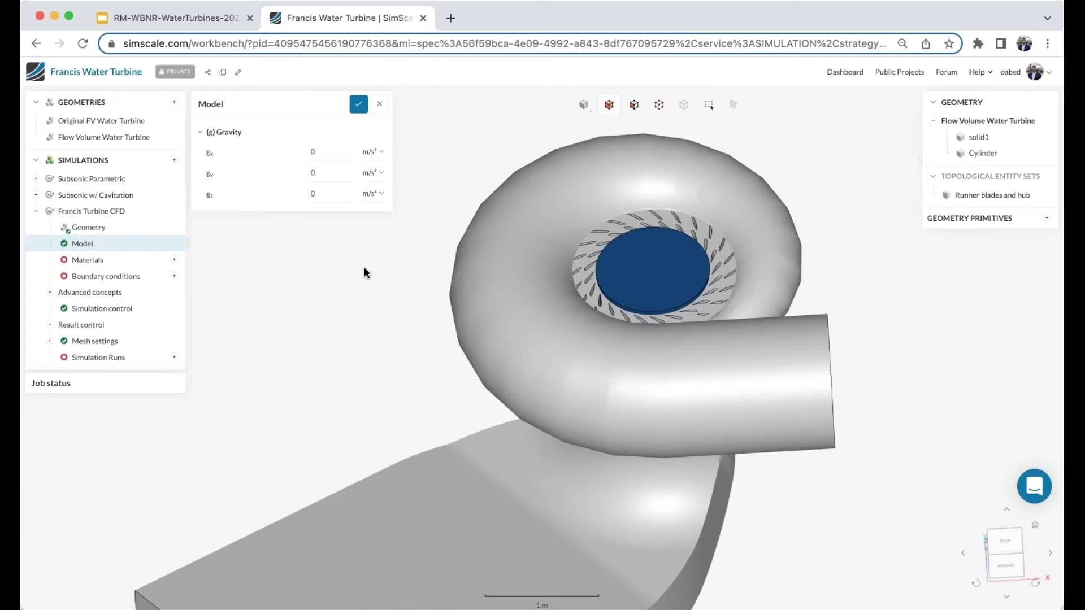
scroll(347, 290, "down", 1)
mouse_move(364, 268)
left_mouse_down()
mouse_move(348, 290)
mouse_move(347, 268)
left_mouse_up()
scroll(347, 267, "down", 1)
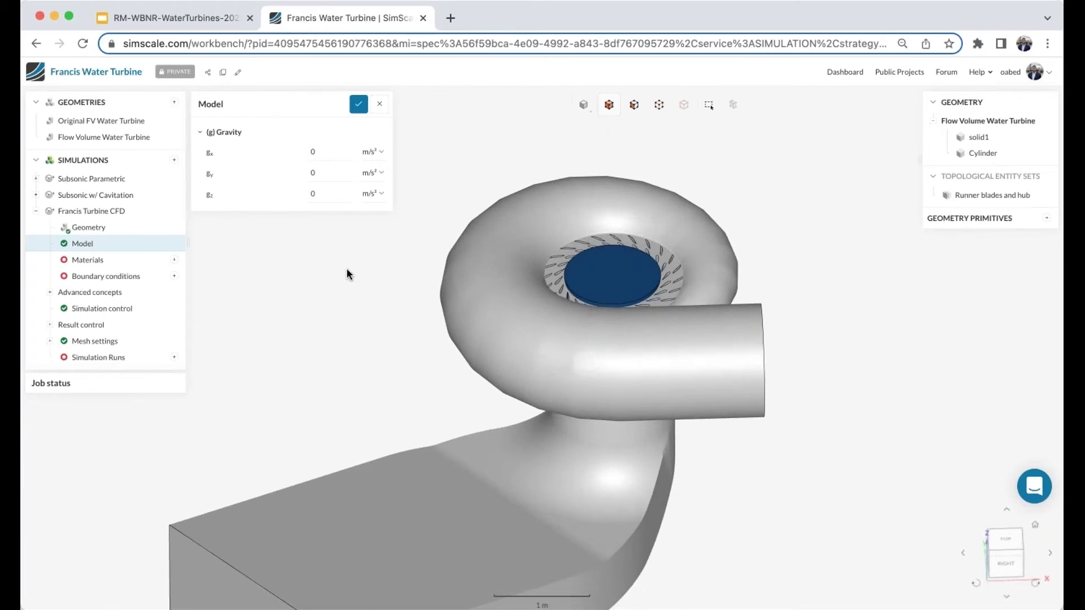
left_click(985, 553)
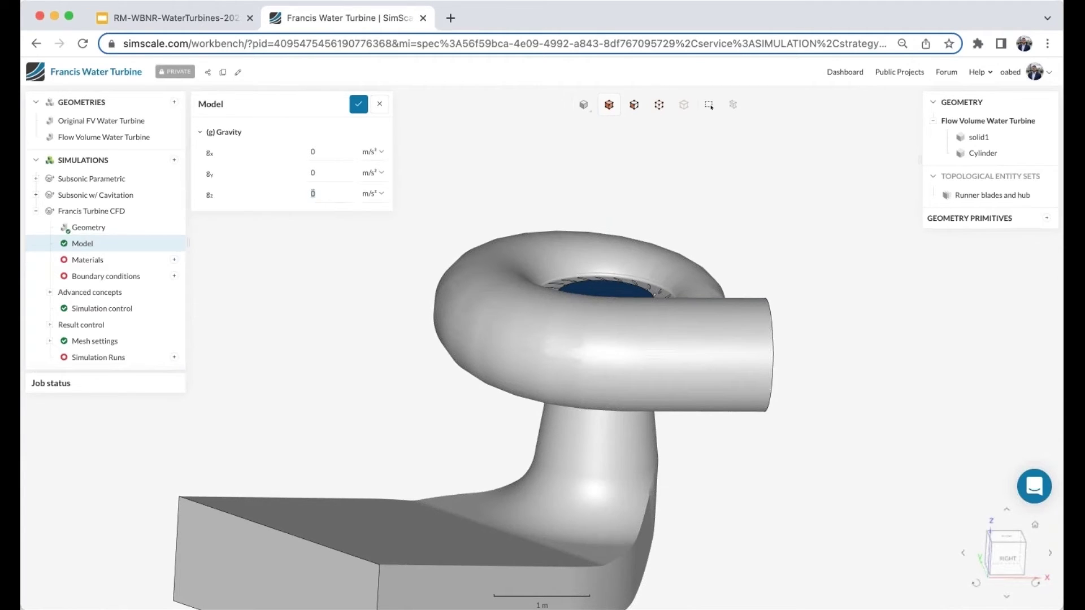
key("BackSpace")
type("-9.81")
left_click(358, 104)
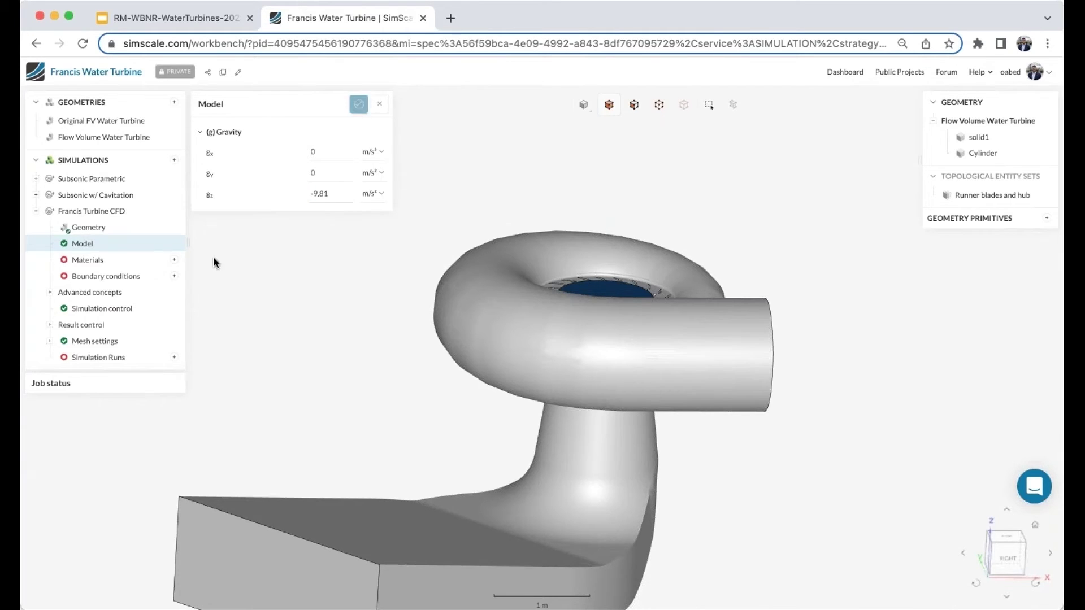
Add the default Water material to the flow volume solid1 and save it.
left_click(174, 260)
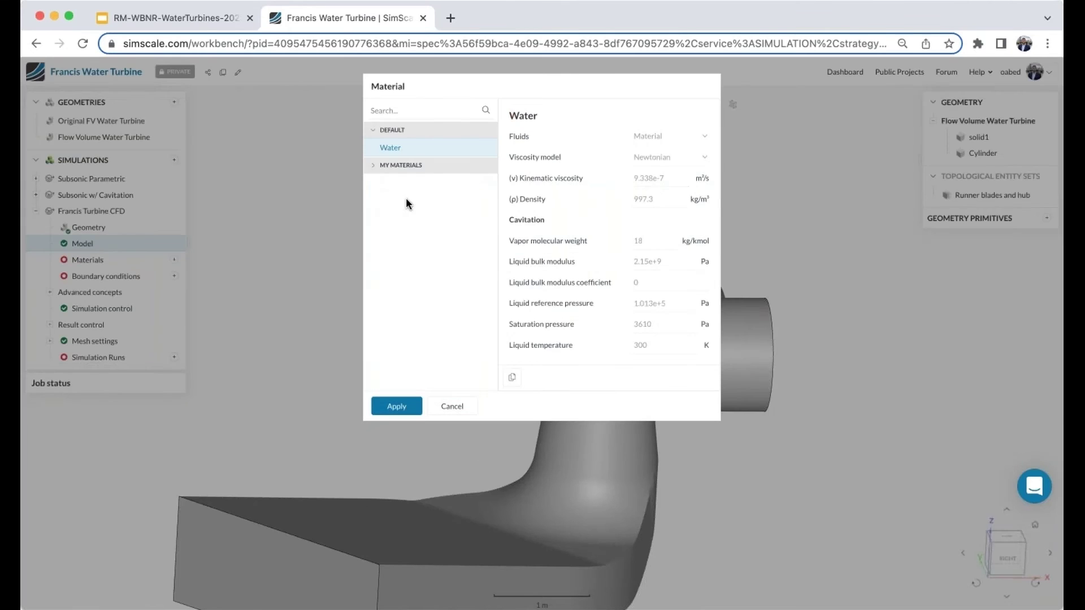
left_click(389, 402)
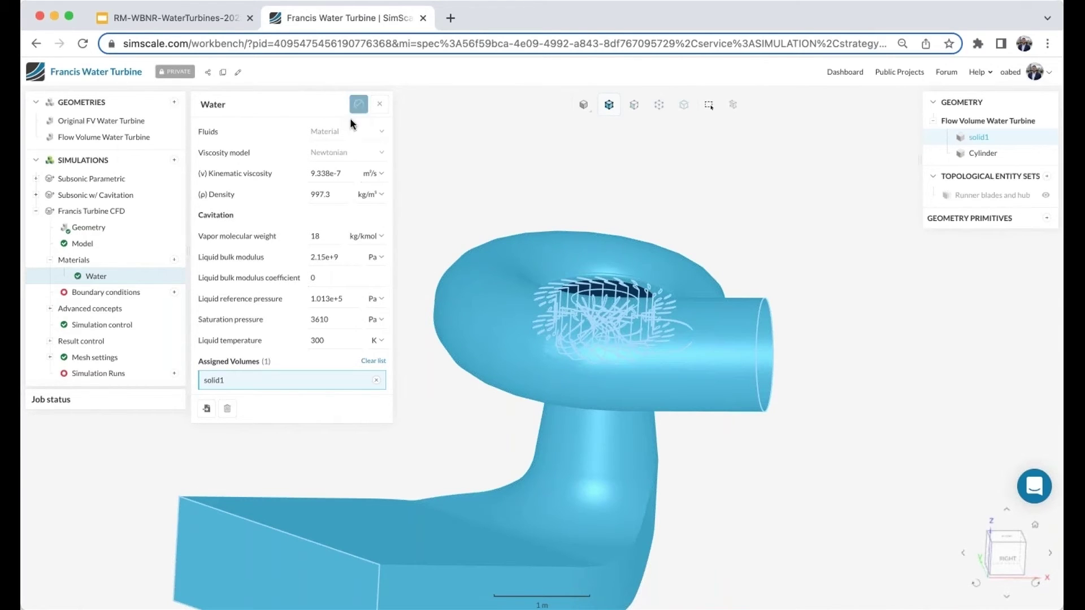
left_click(359, 103)
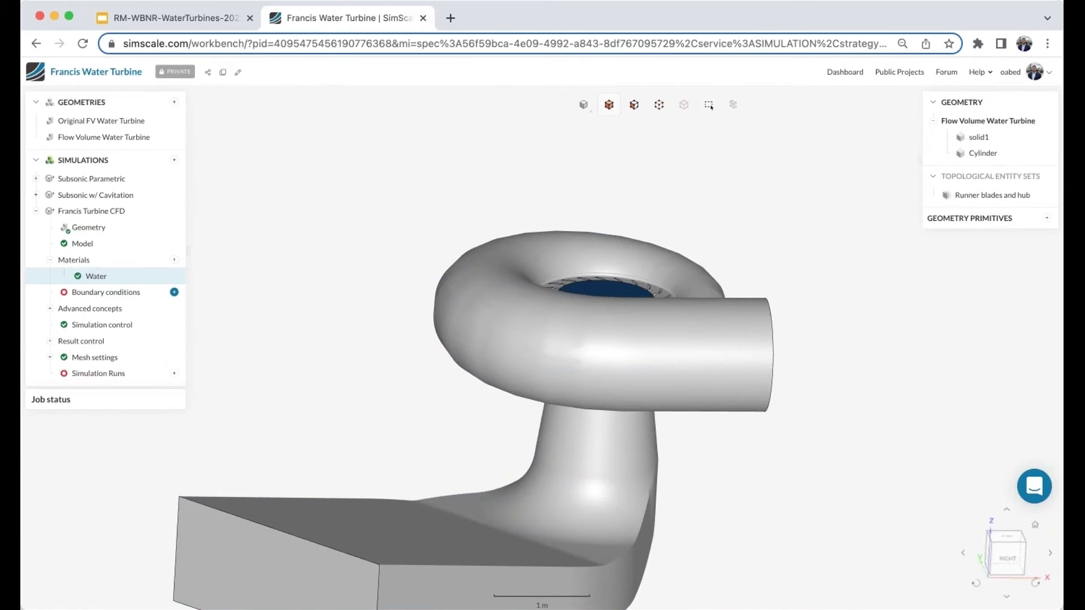
Add a velocity inlet boundary condition with velocity type Flow rate and flow rate type Volumetric flow.
left_click(174, 292)
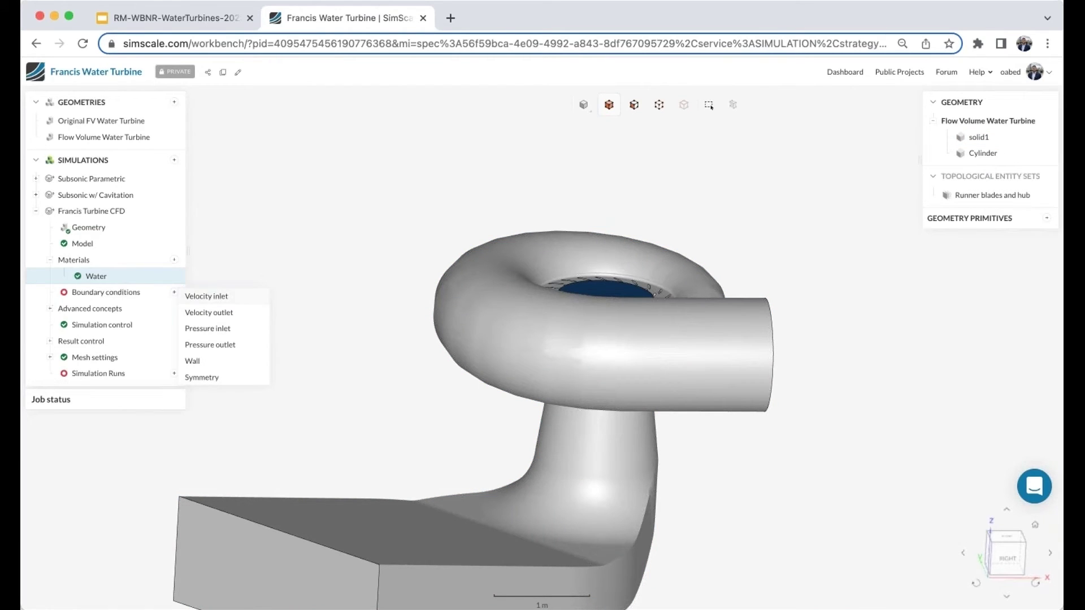
left_click(206, 296)
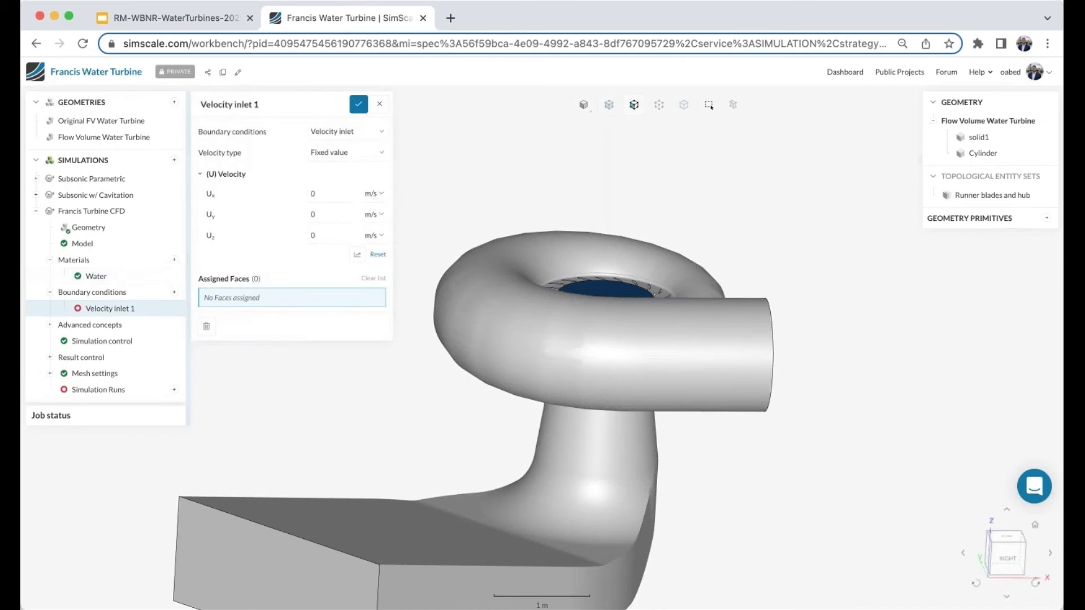
left_click(344, 153)
left_click(334, 174)
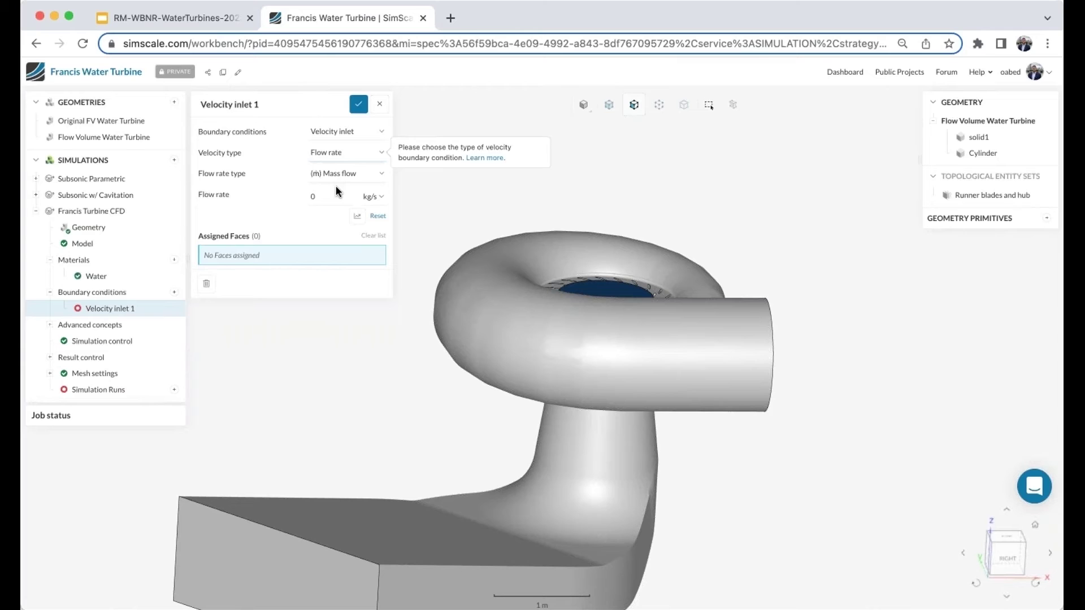
key("Tab")
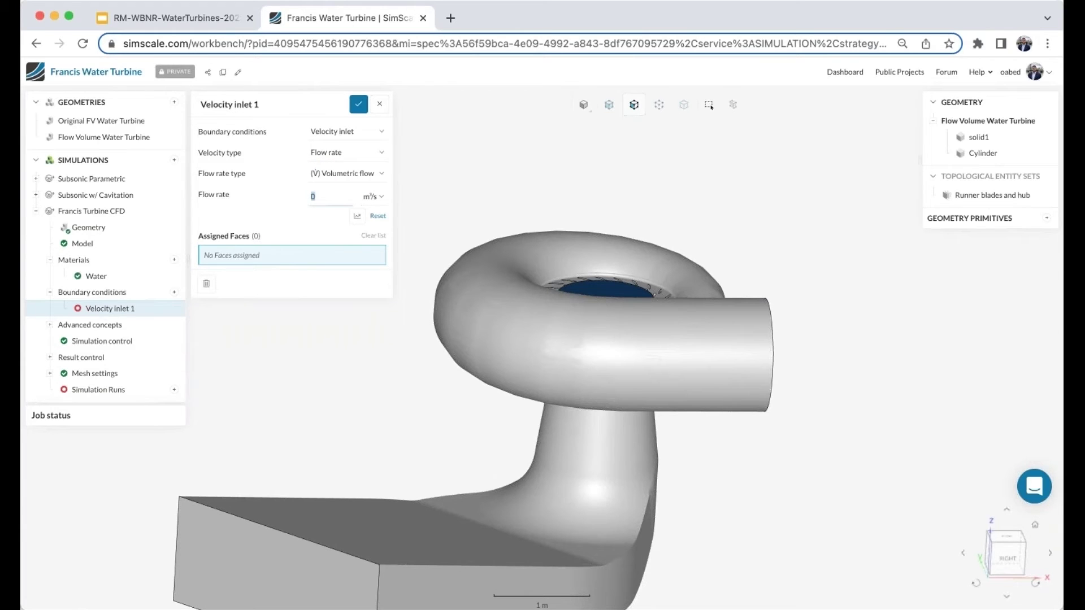
Define a table of parametric flow rates for the inlet with the values 5.4, 5.6 and 5.8 m³/s.
type("5.4")
left_click(357, 216)
left_click(121, 138)
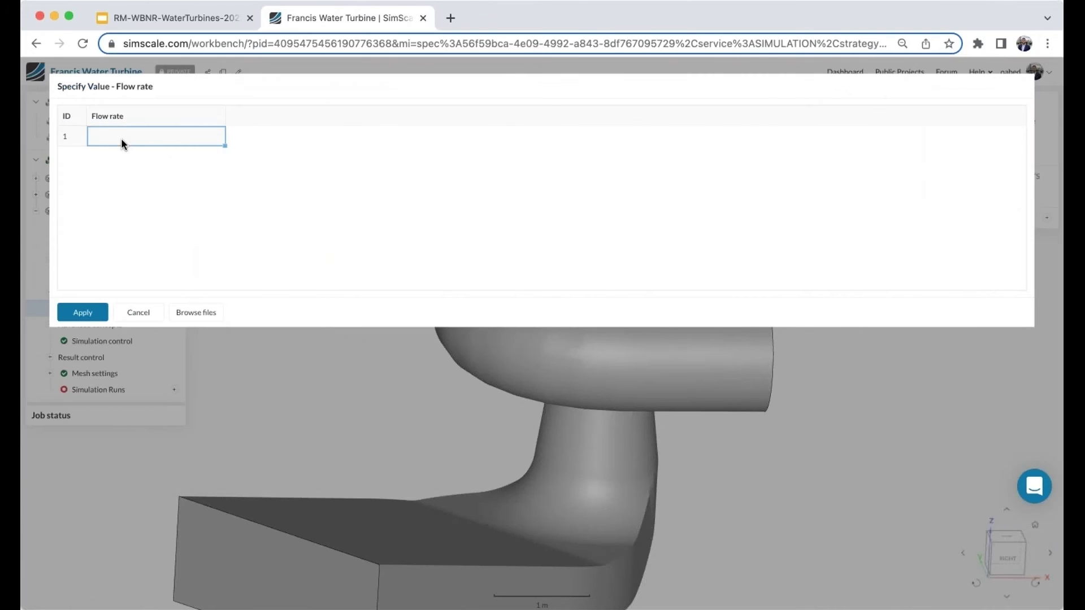
key("Return")
left_click(124, 156)
type("5.6")
key("Return")
left_click(122, 177)
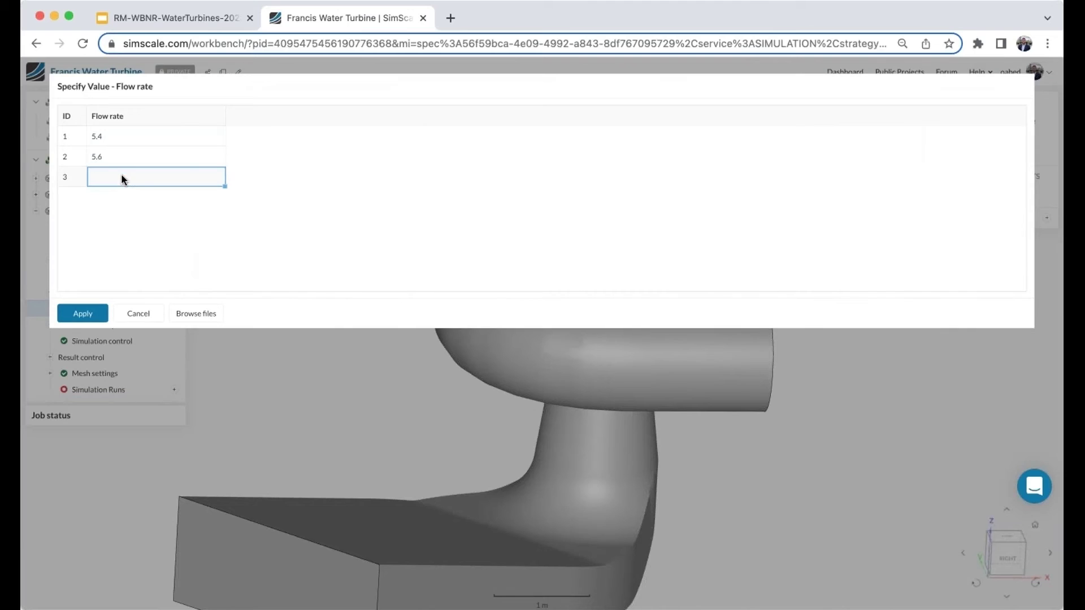
type("5.8")
key("Return")
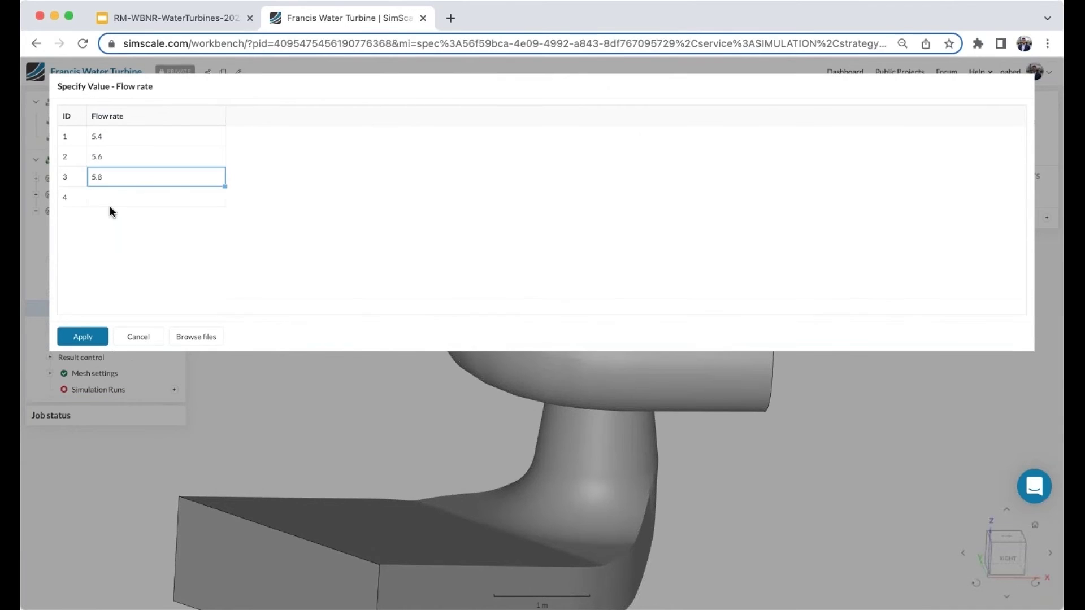
Extend the inlet's parametric flow rate table with the values 6, 7, 8 and 9, and apply it.
left_click(108, 201)
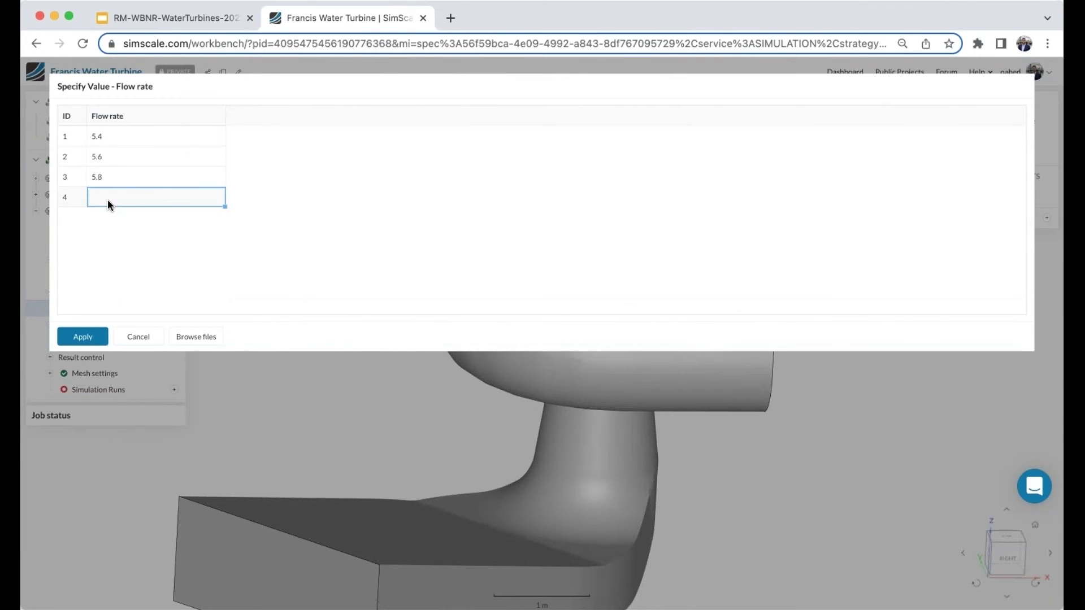
type("6")
key("Return")
left_click(104, 220)
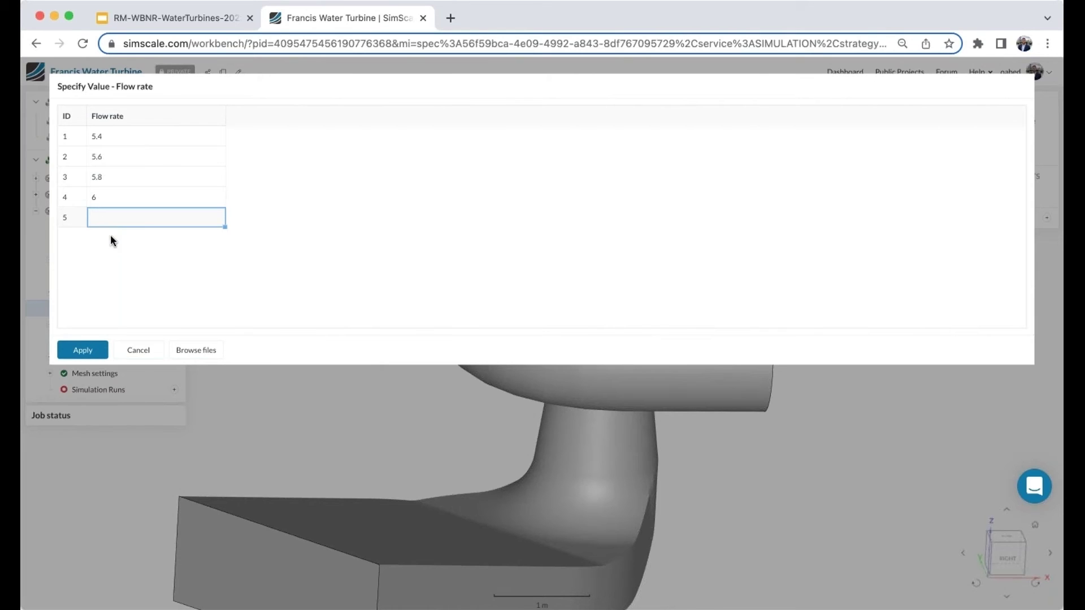
left_click(111, 237)
left_click(115, 257)
key("Return")
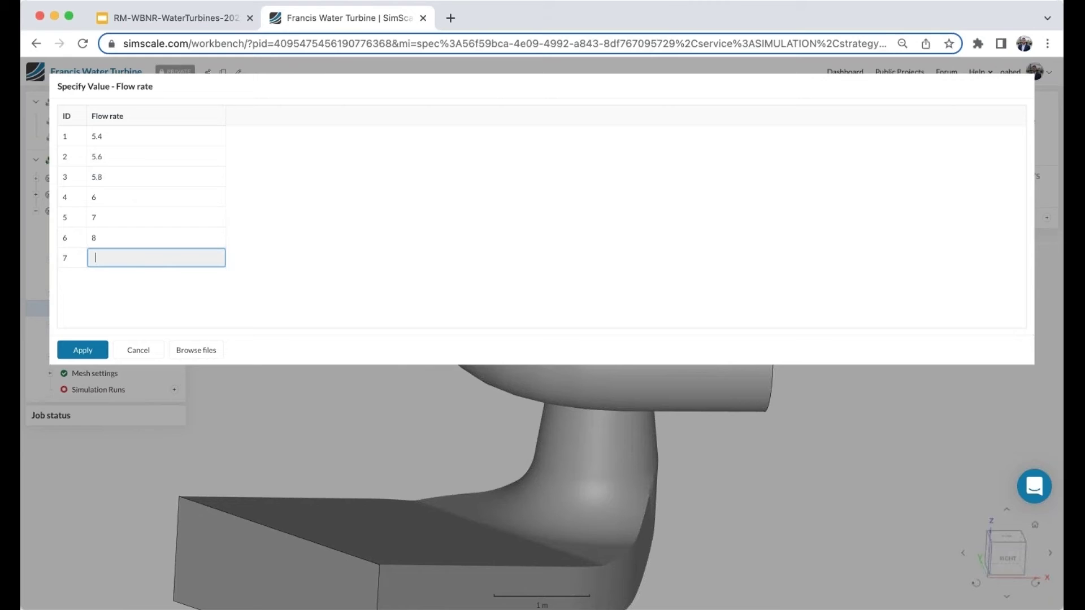
type("9")
key("Return")
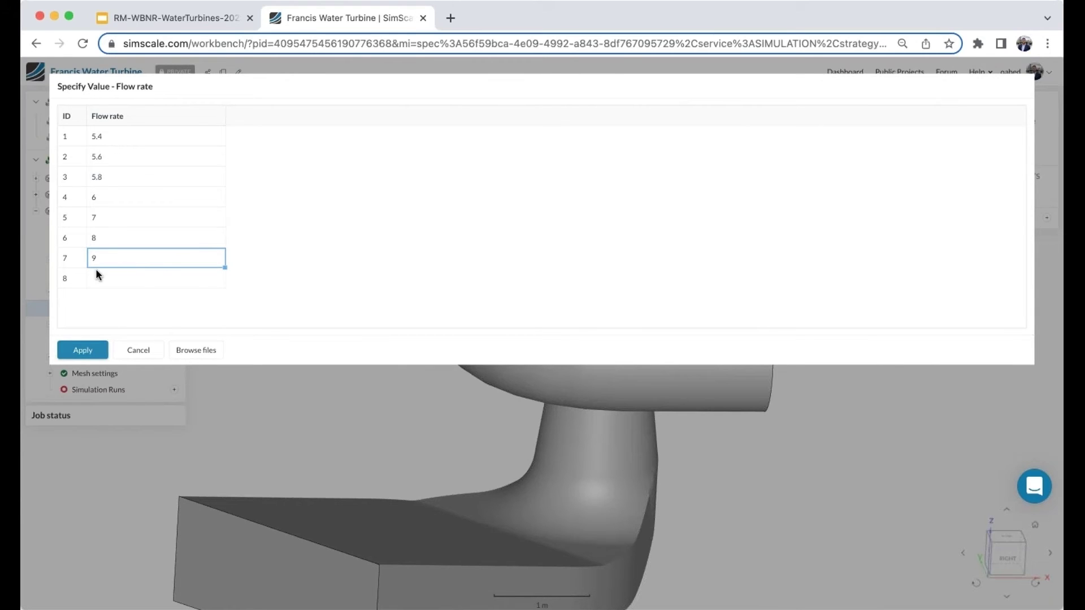
left_click(82, 350)
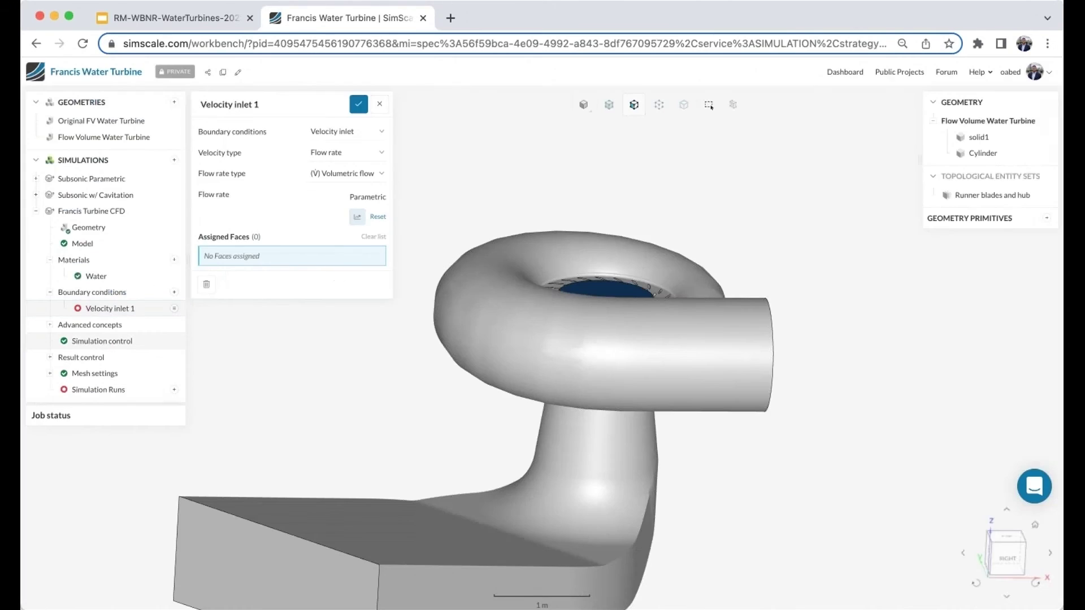
Assign the circular end face of the spiral casing's inlet pipe to the velocity inlet and save it.
left_click_drag(735, 238, 700, 239)
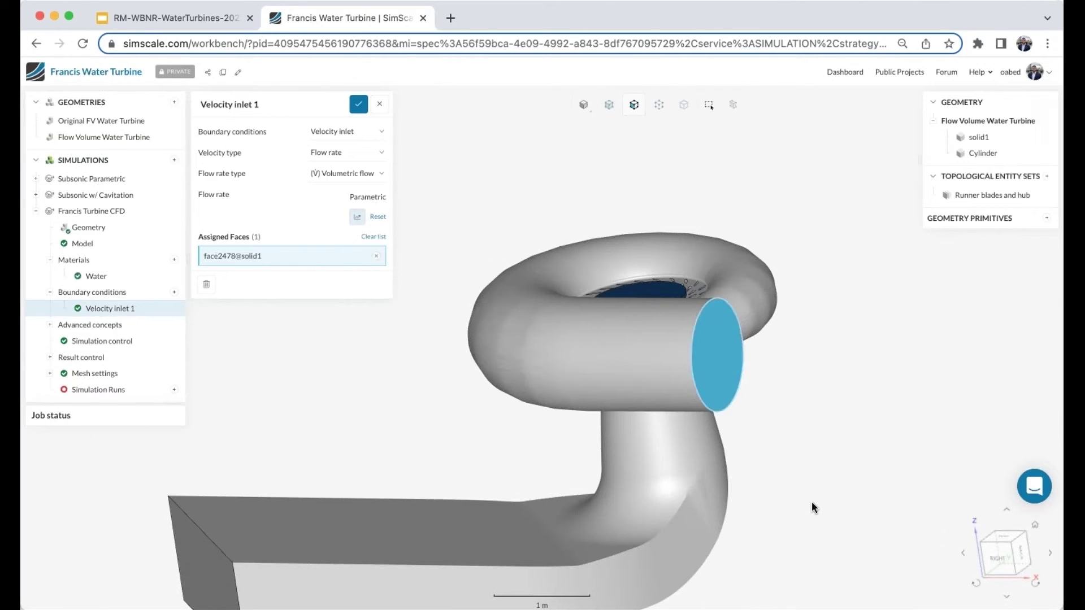
left_click(358, 104)
Add a pressure outlet boundary condition on the rectangular end face of the draft tube and save it.
left_click(174, 292)
left_click(226, 347)
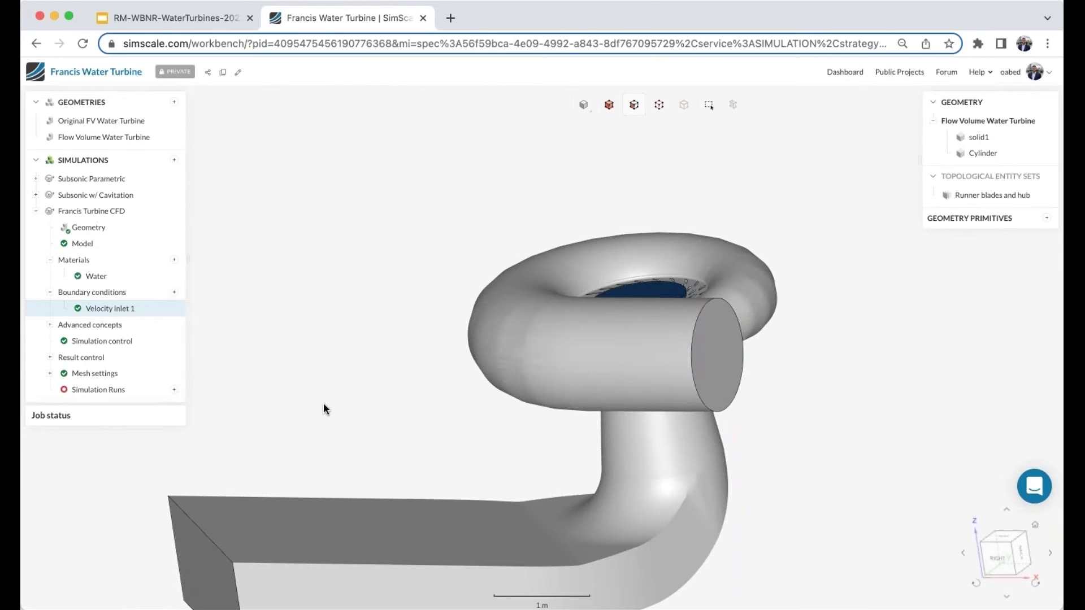
left_click_drag(288, 408, 249, 485)
left_click(250, 476)
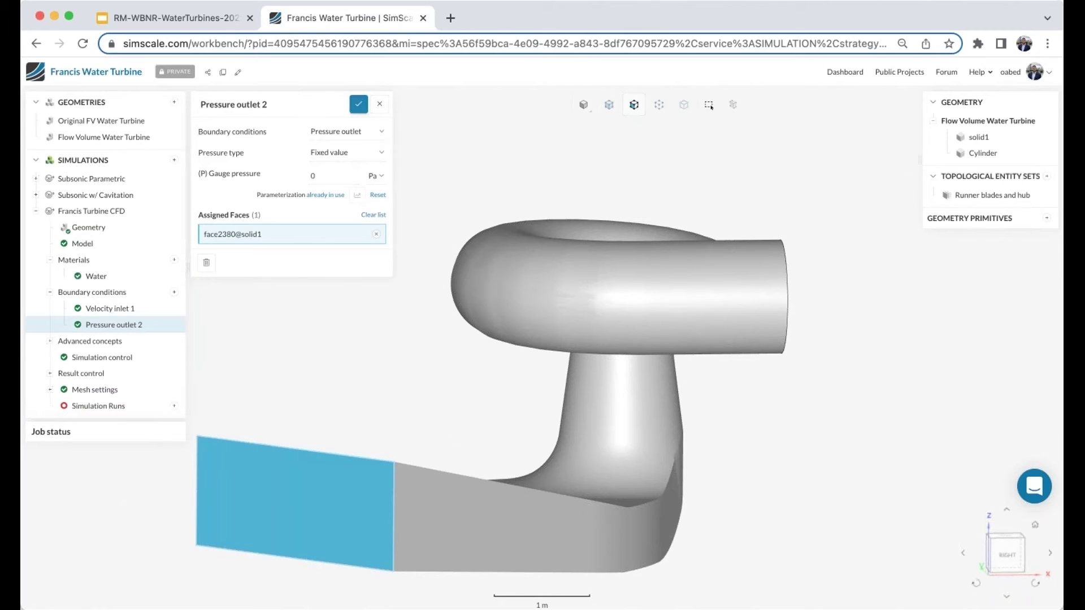
left_click(359, 105)
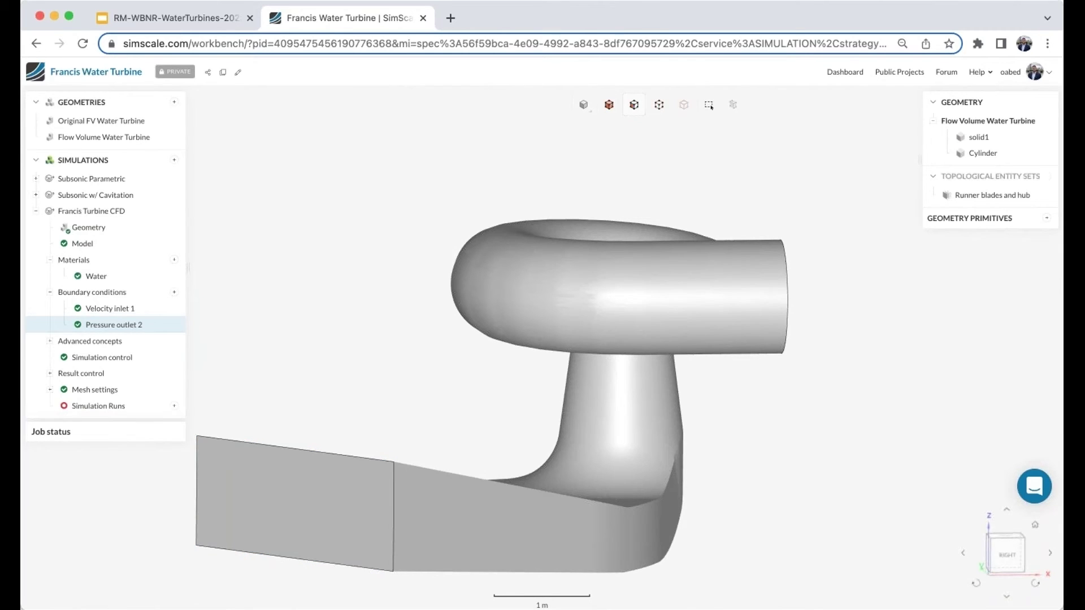
Add an MRF rotating zone under the advanced concepts and assign the Cylinder volume to it.
left_click(50, 341)
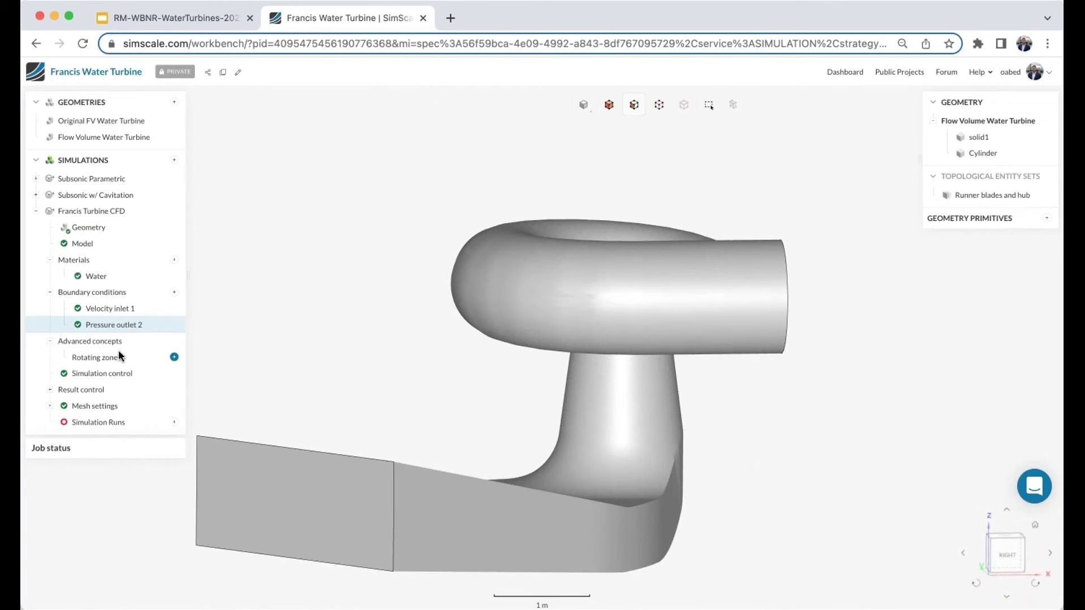
left_click(174, 360)
left_click_drag(434, 256, 407, 332)
scroll(417, 296, "down", 3)
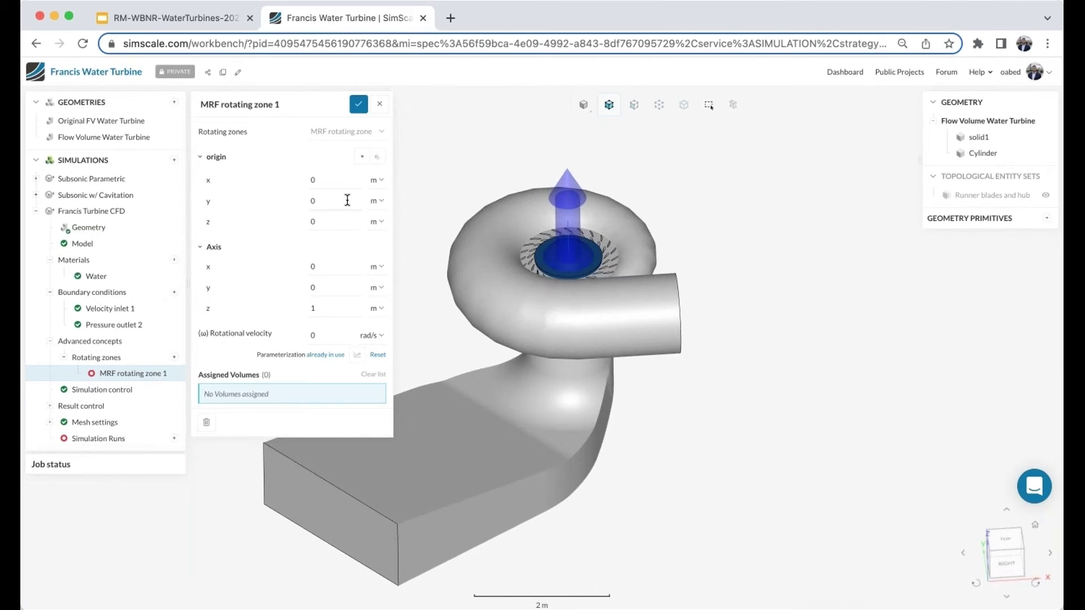
left_click(989, 153)
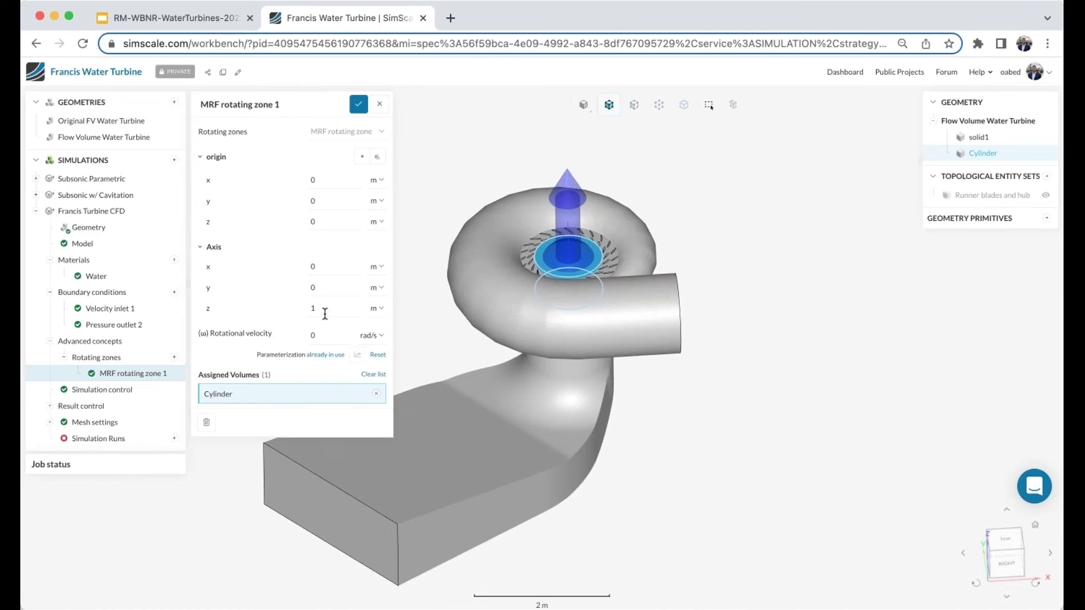
Render the model translucent and examine the runner inside the rotating zone and the direction of its axis.
left_click(583, 106)
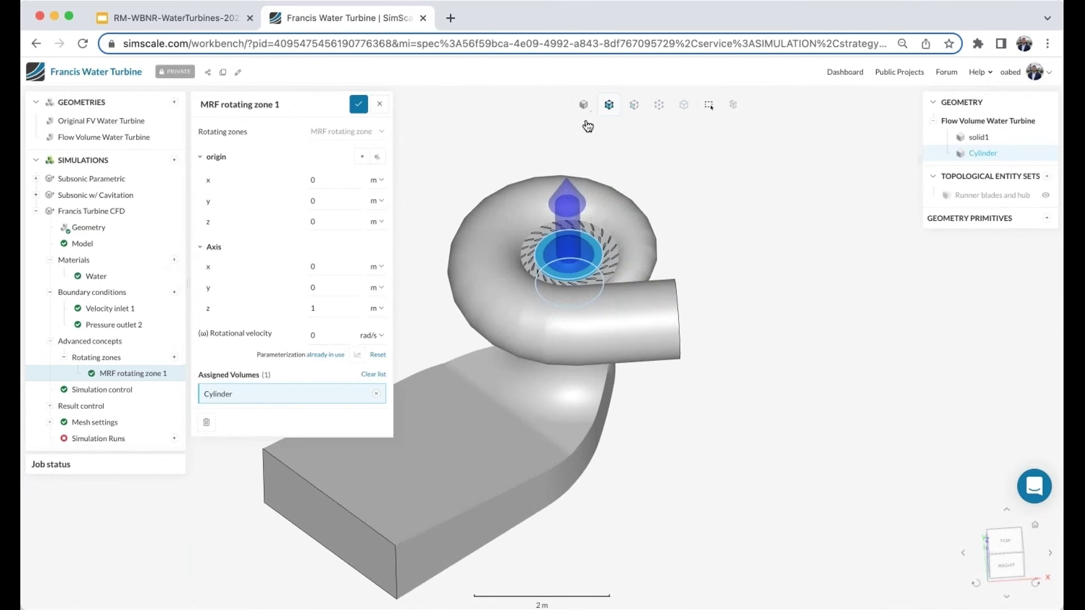
left_click(587, 172)
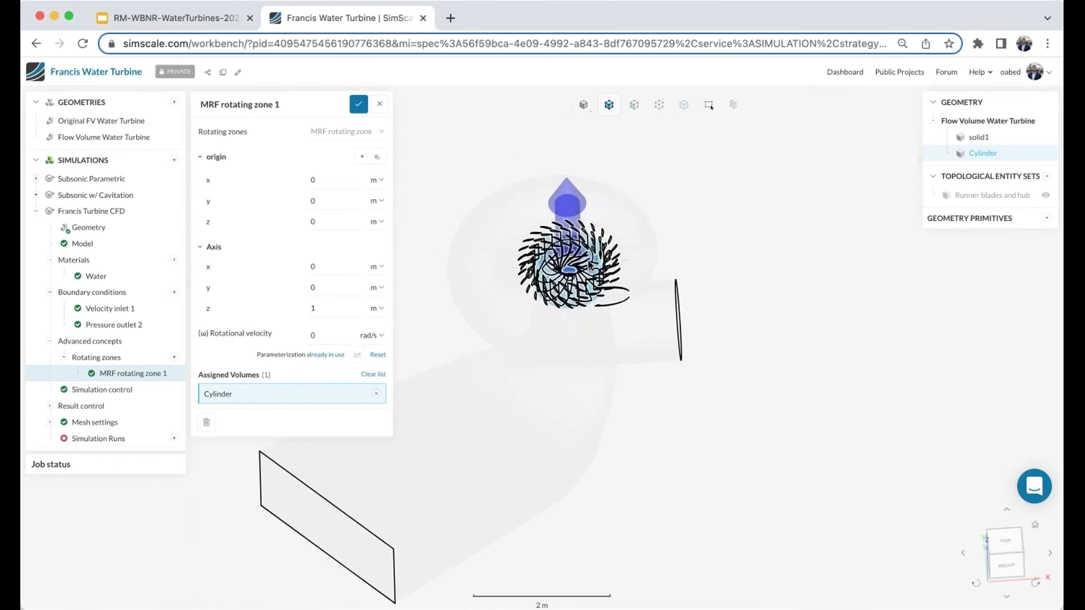
scroll(714, 242, "up", 6)
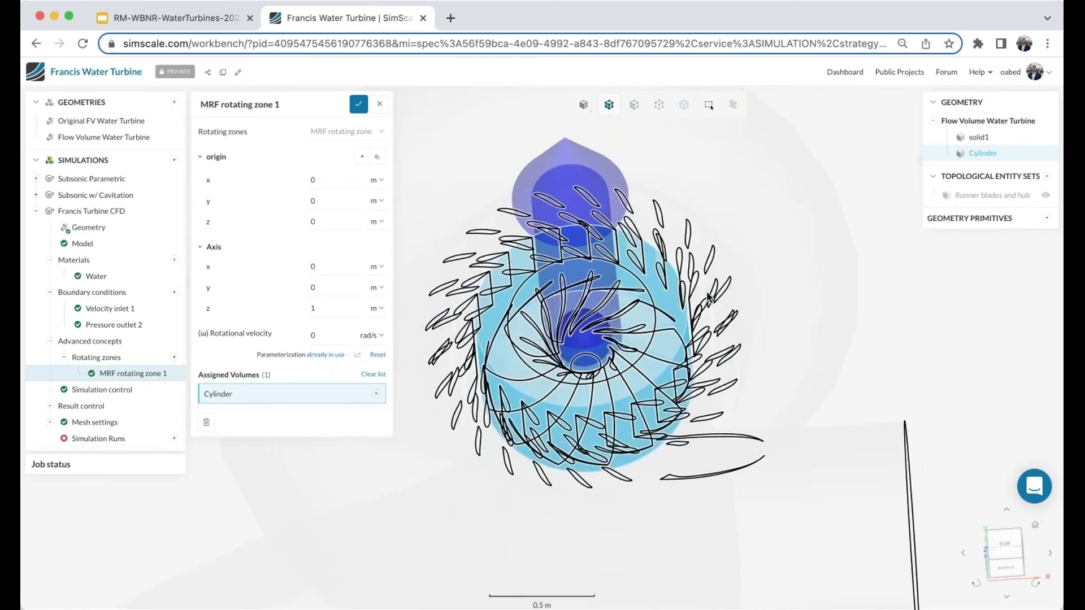
left_click_drag(707, 292, 707, 305)
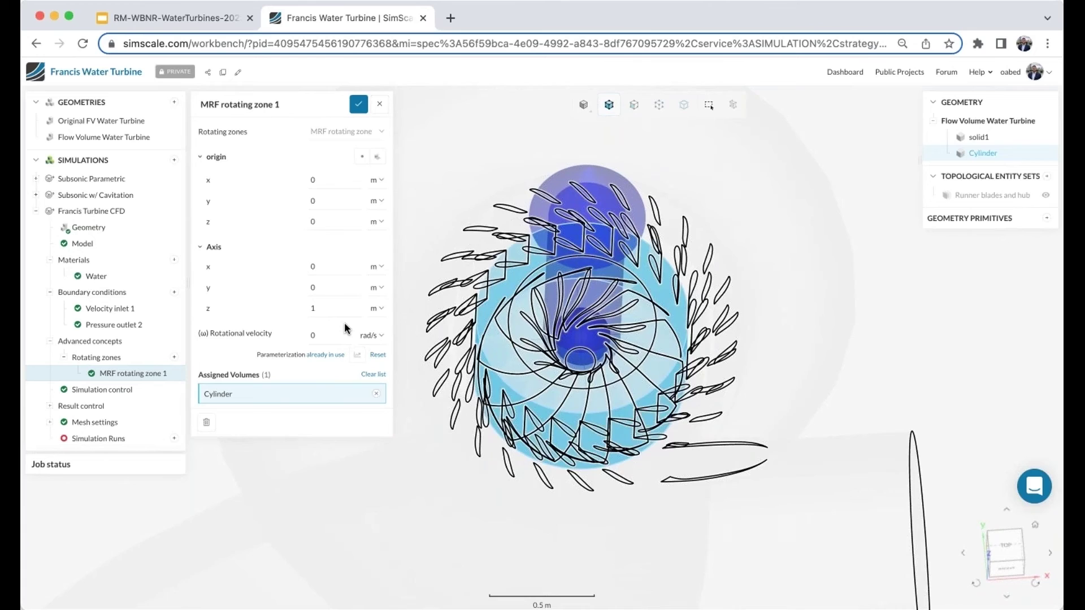
Set the MRF zone's rotational velocity to 62.3 rad/s and save the rotating zone.
double_click(333, 335)
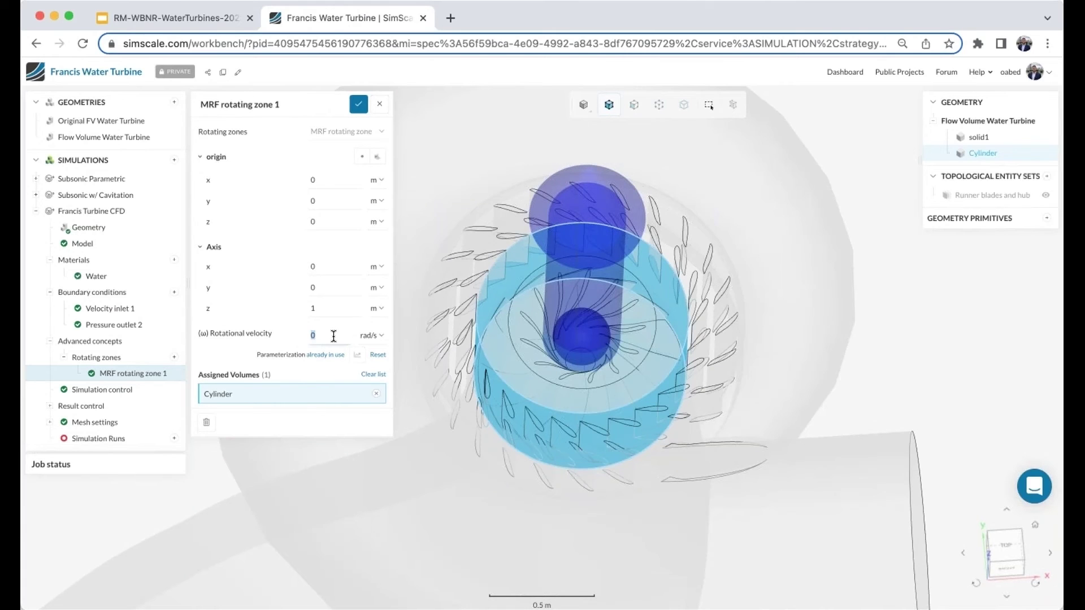
type("62.3")
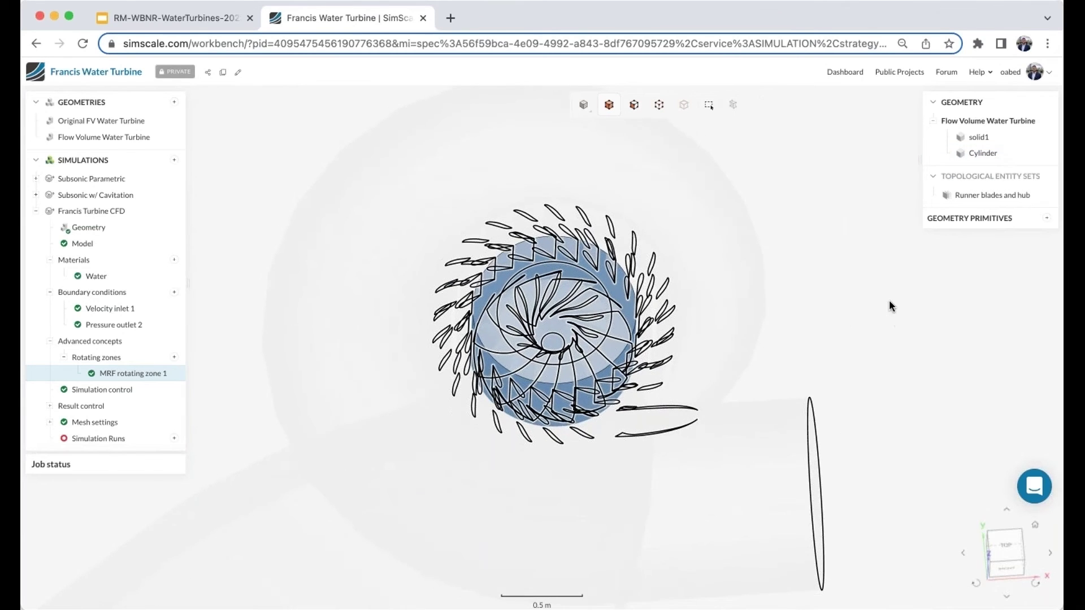
left_click(141, 373)
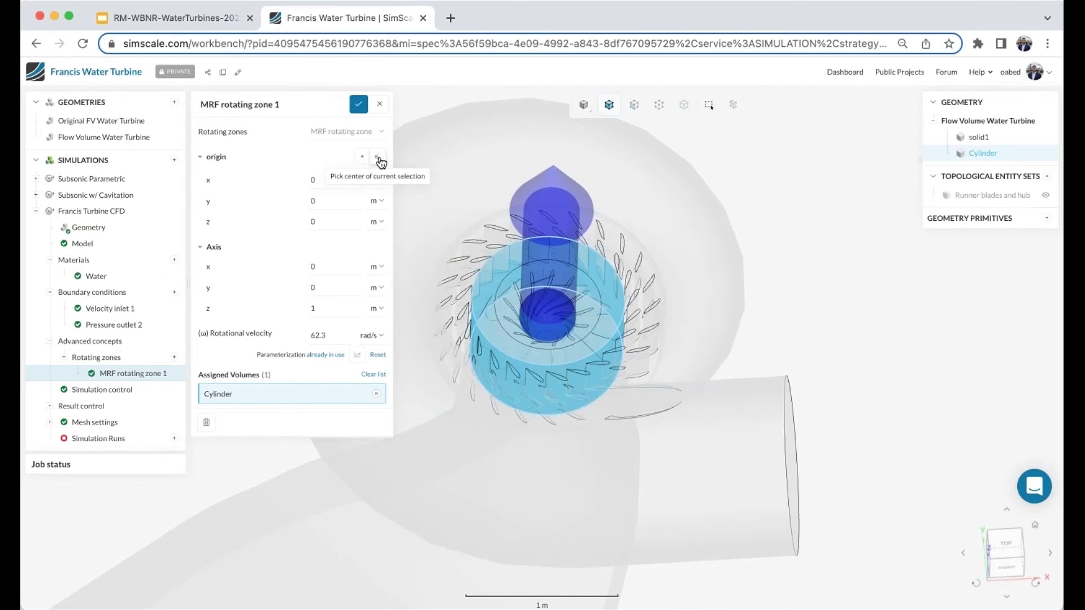
left_click(358, 106)
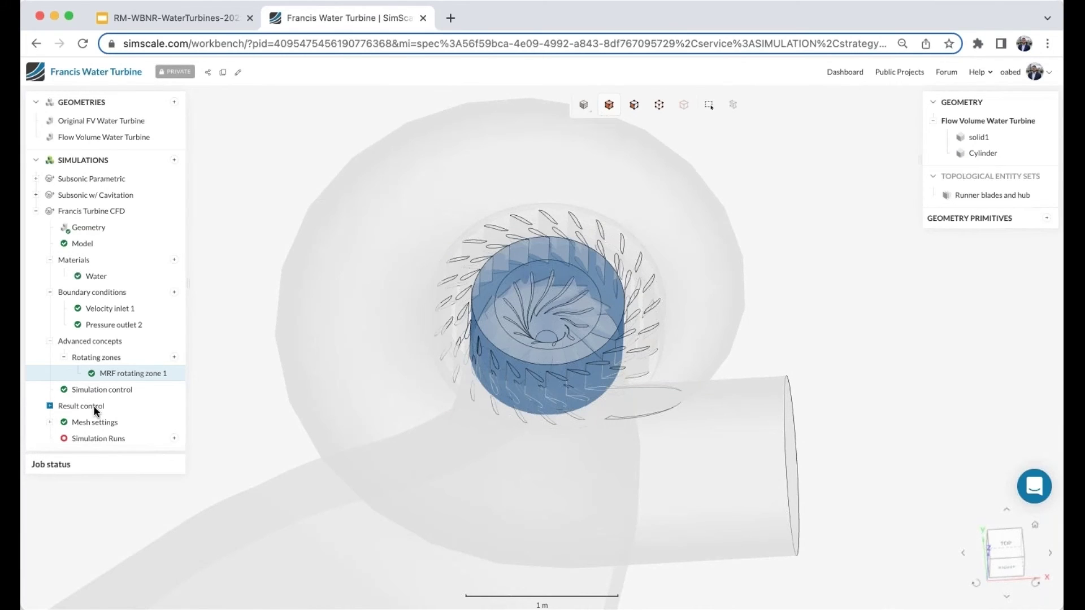
Add a forces and moments result control assigned to the Runner blades and hub set and save it.
left_click(96, 411)
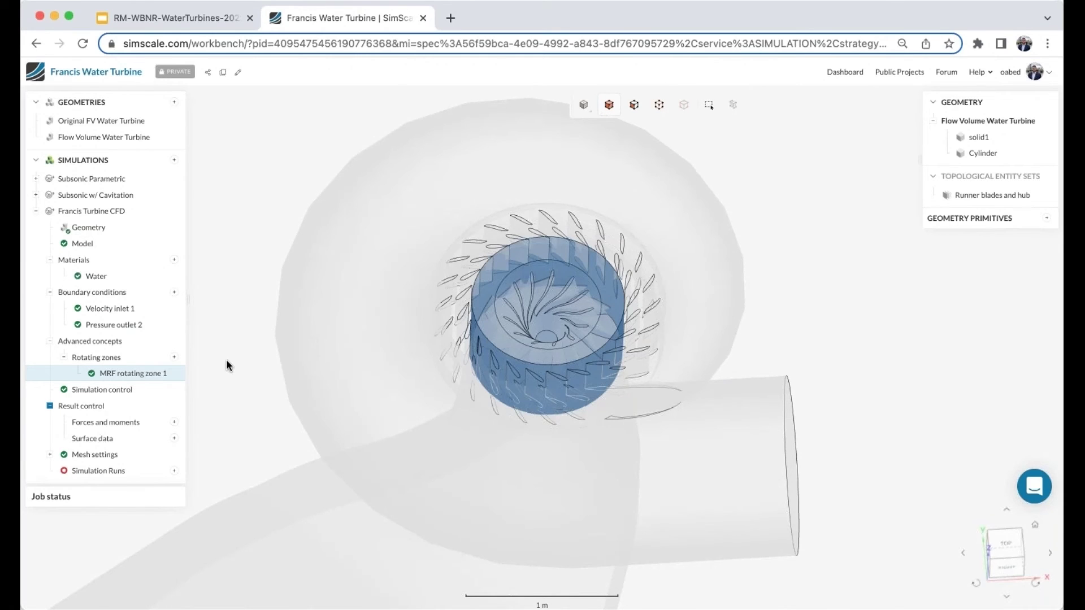
scroll(226, 376, "down", 2)
left_click_drag(214, 374, 207, 356)
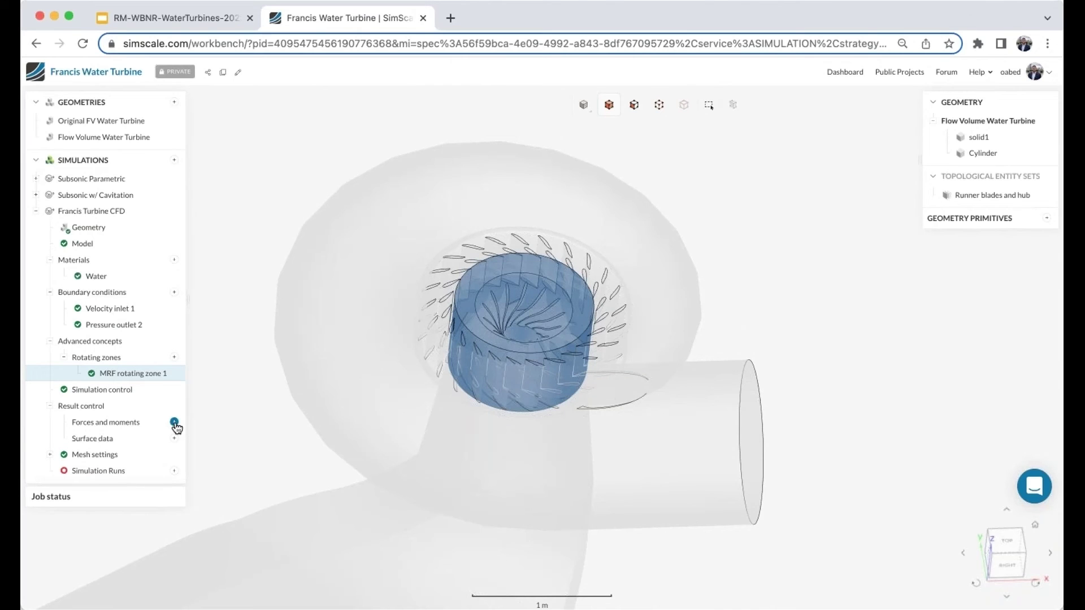
left_click(174, 422)
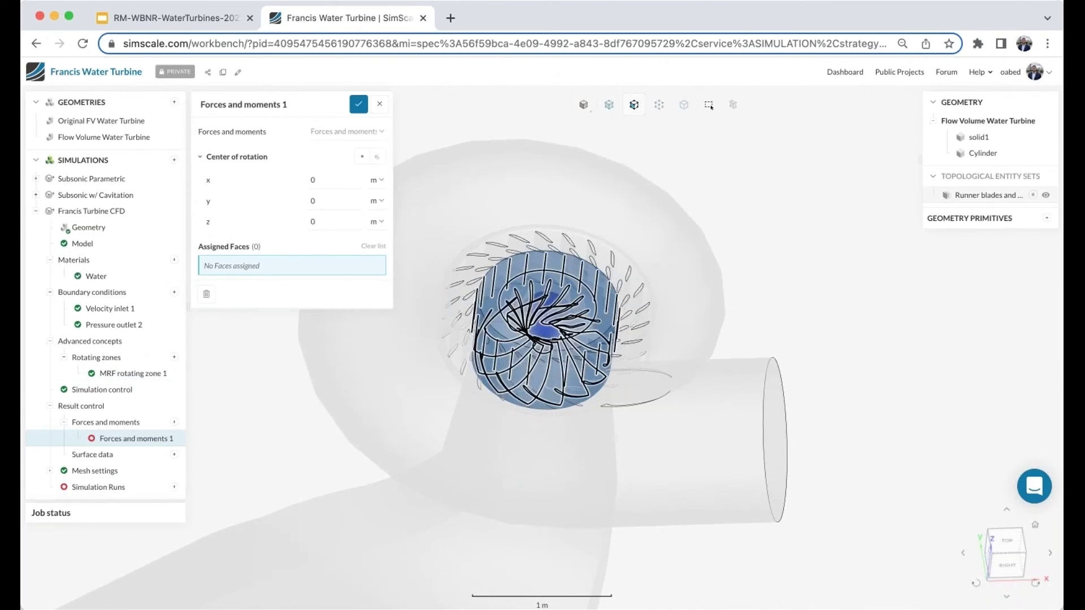
left_click(988, 195)
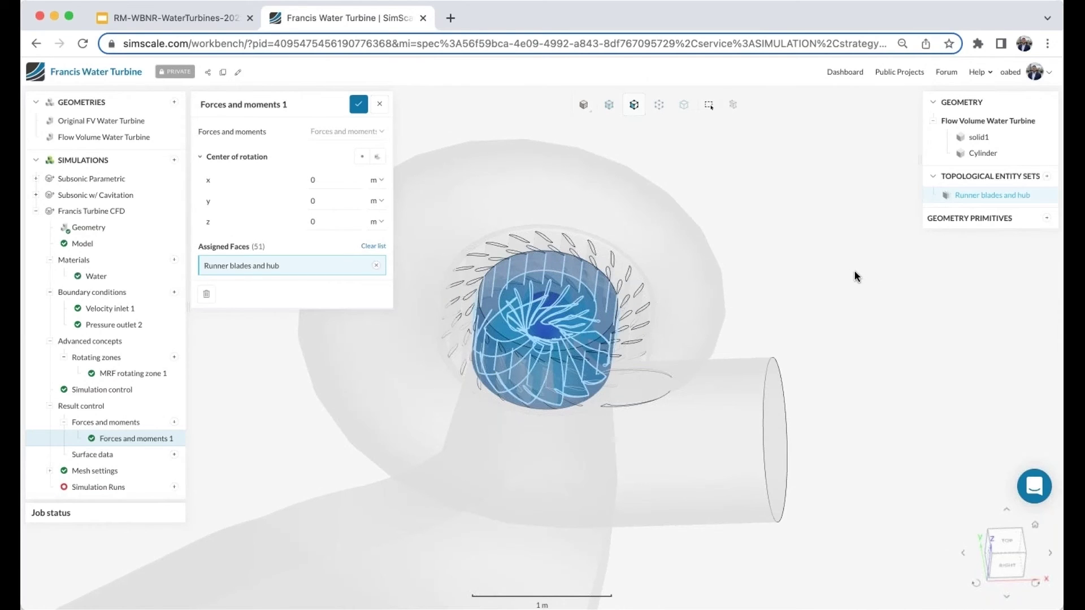
left_click_drag(851, 270, 838, 271)
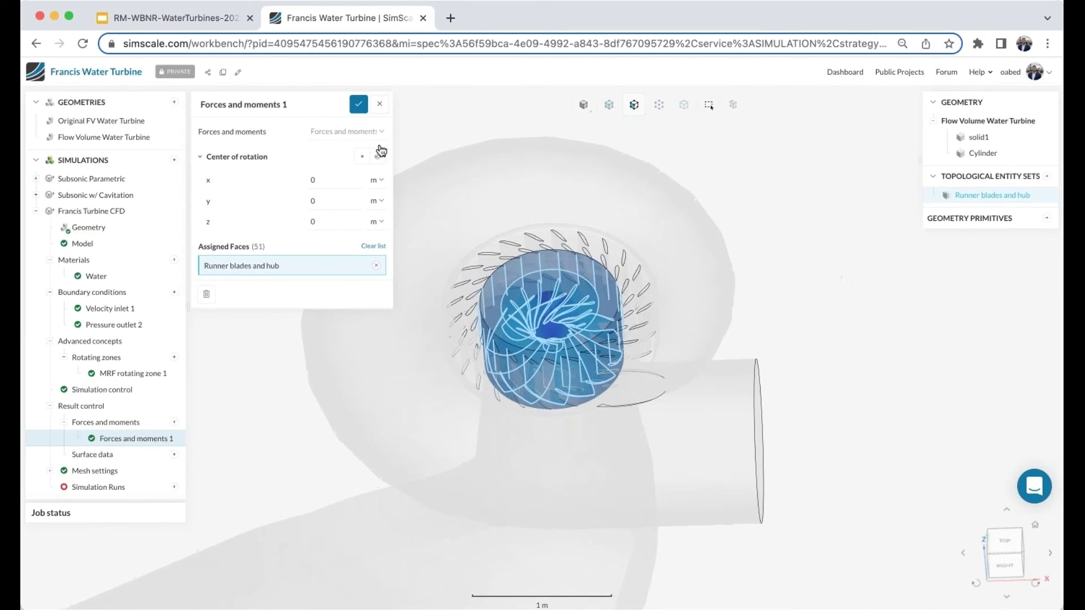
left_click(358, 104)
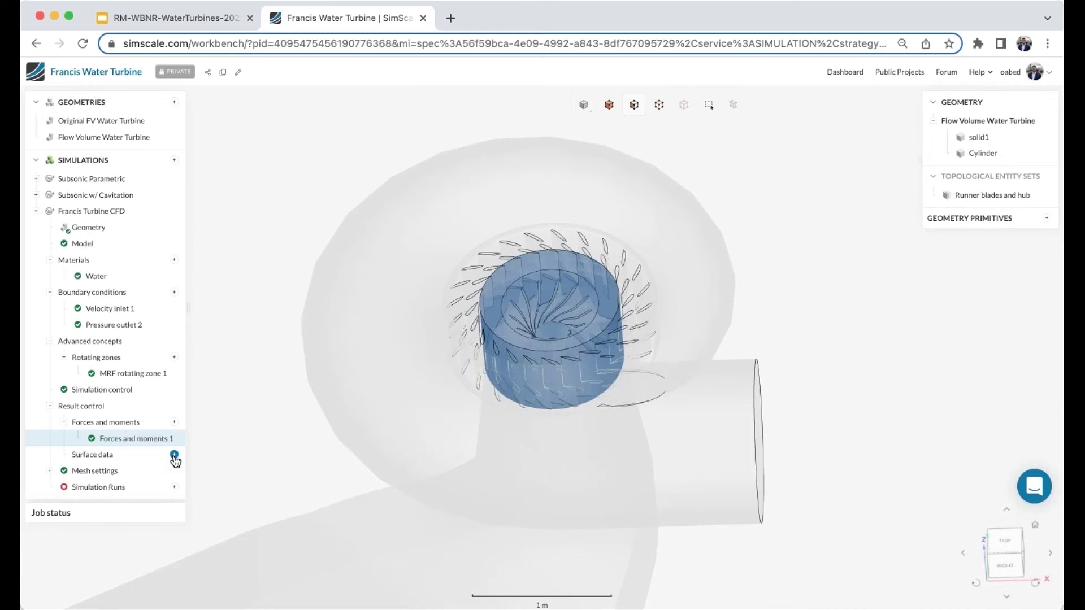
Add a pressure difference result control between the turbine's inlet pipe face and the draft tube's outlet face.
left_click(174, 454)
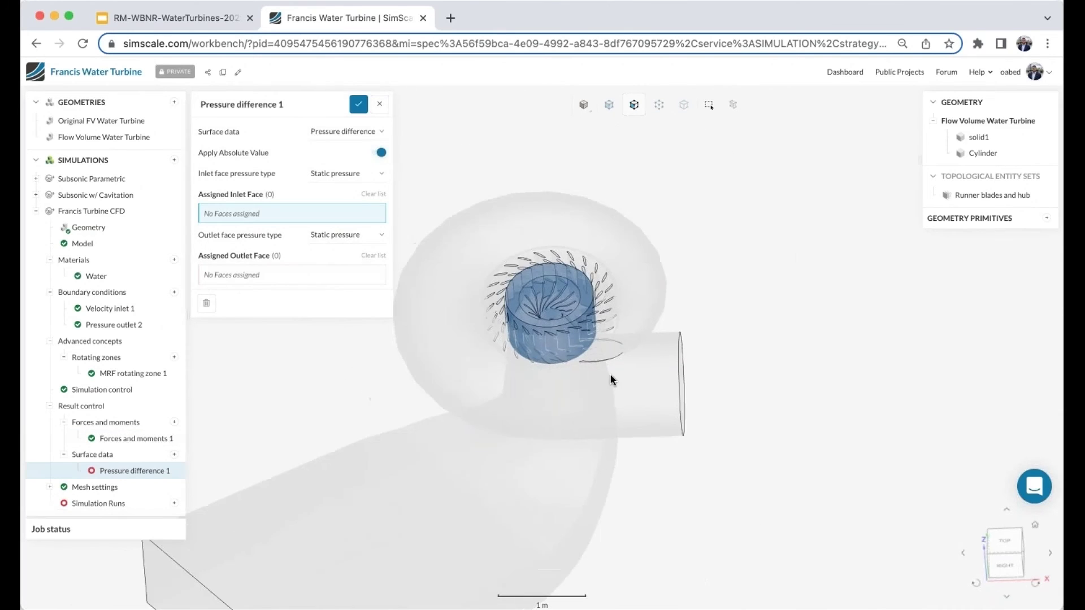
left_click(695, 386)
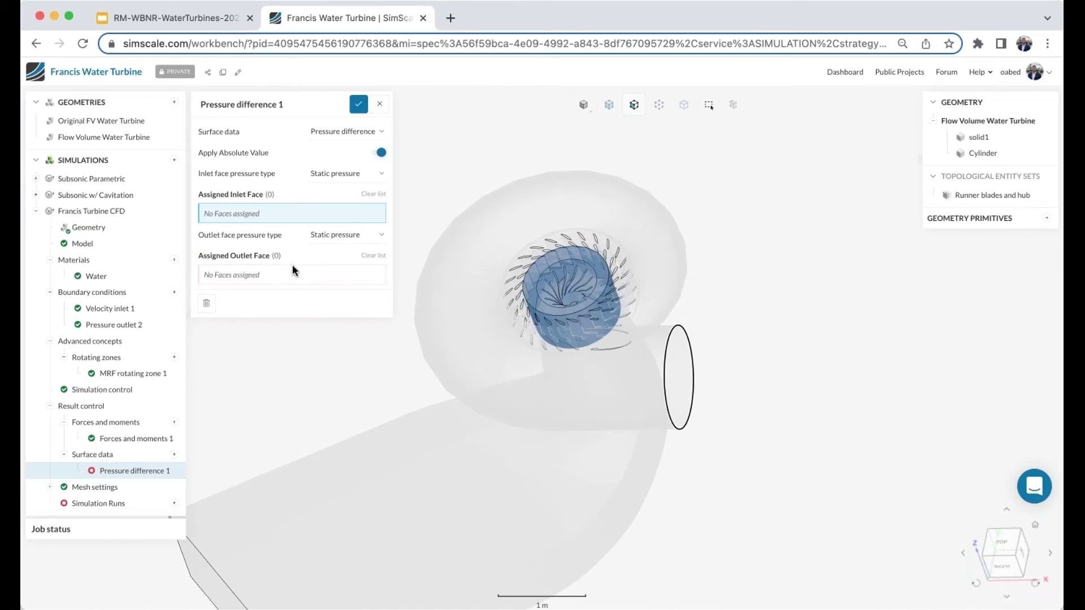
left_click(197, 581)
Set both the inlet and outlet face pressure types to Total pressure and save the pressure difference.
left_click(346, 174)
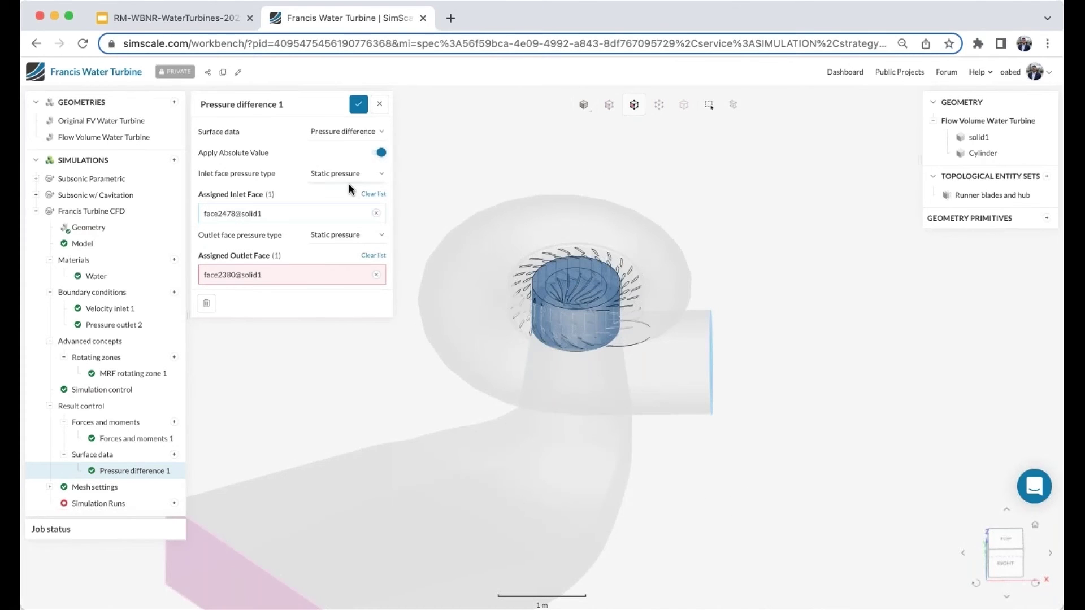
left_click(348, 183)
left_click(345, 235)
left_click(348, 244)
left_click(358, 104)
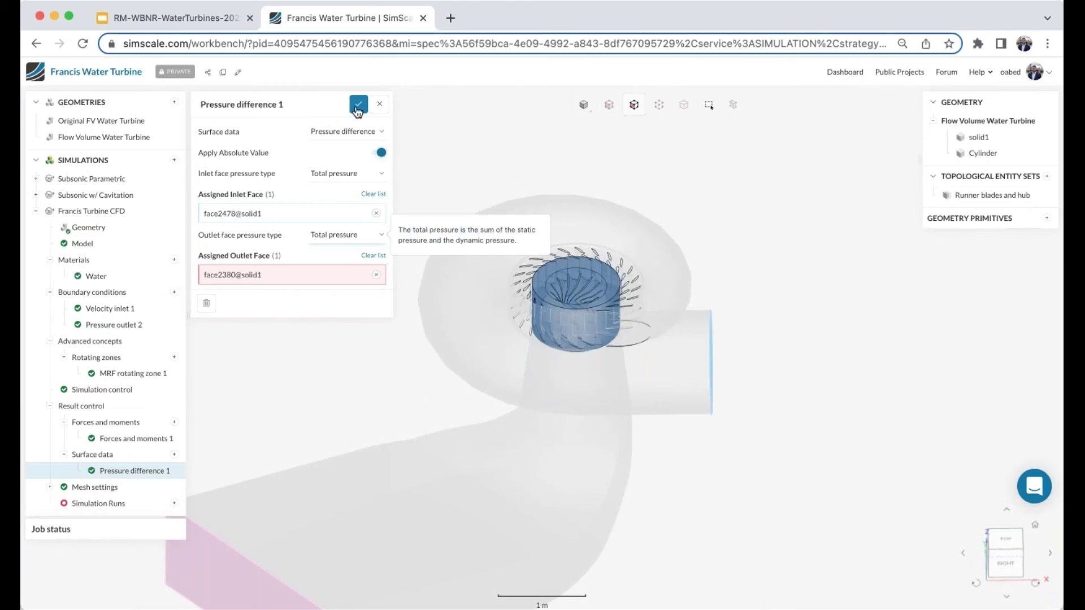
Add a region refinement to the mesh settings and create a new cylinder geometry primitive for it.
left_click(96, 487)
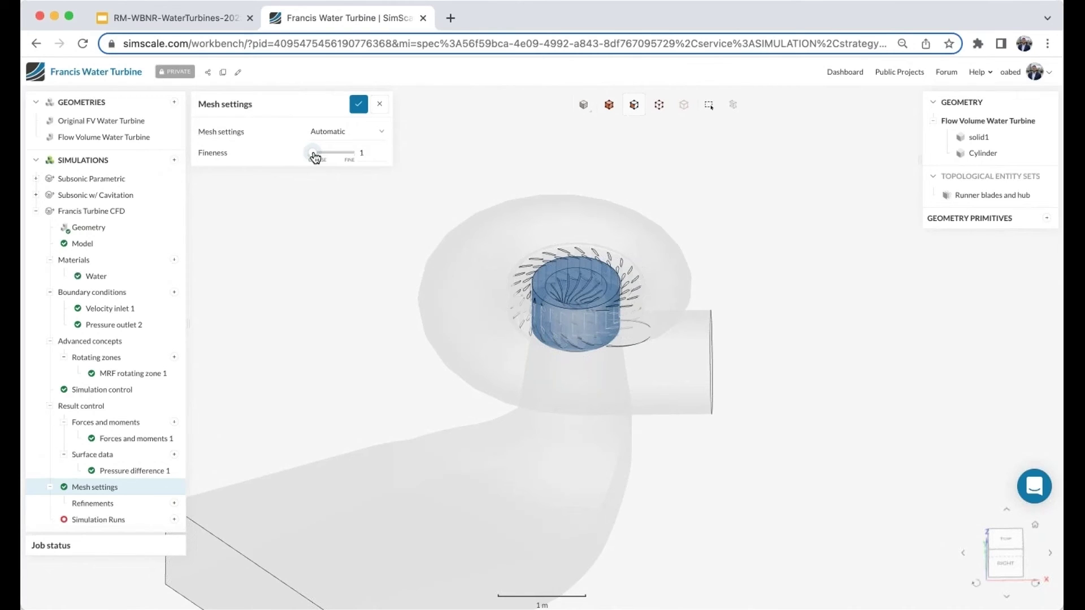
left_click(176, 503)
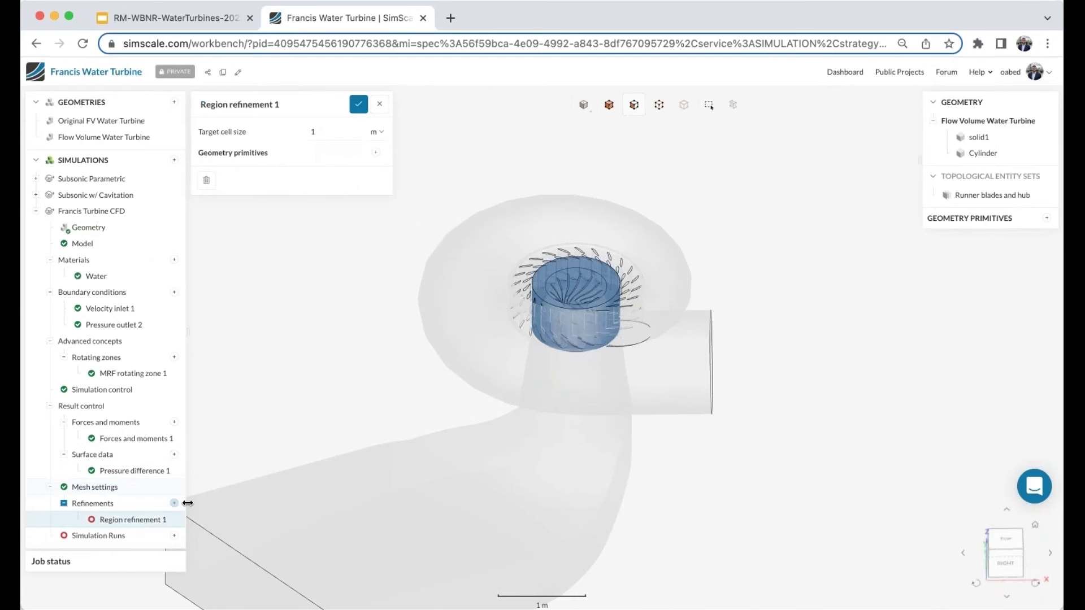
left_click(375, 152)
left_click(403, 173)
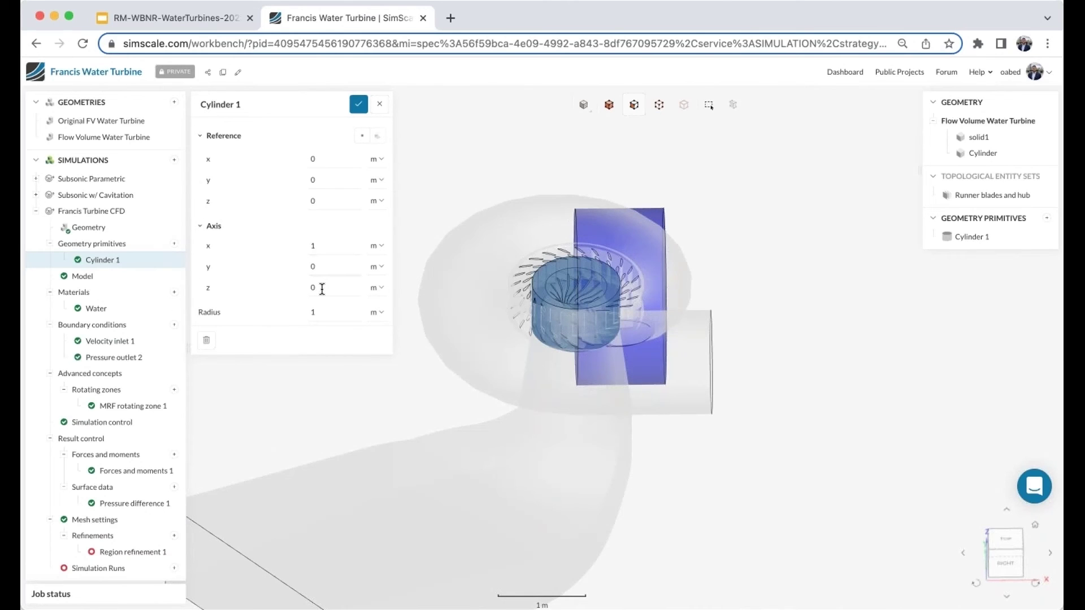
Orient the refinement cylinder along the z direction by setting its axis to z 1 m and x 0 m.
left_click(322, 288)
type("1")
left_click(322, 246)
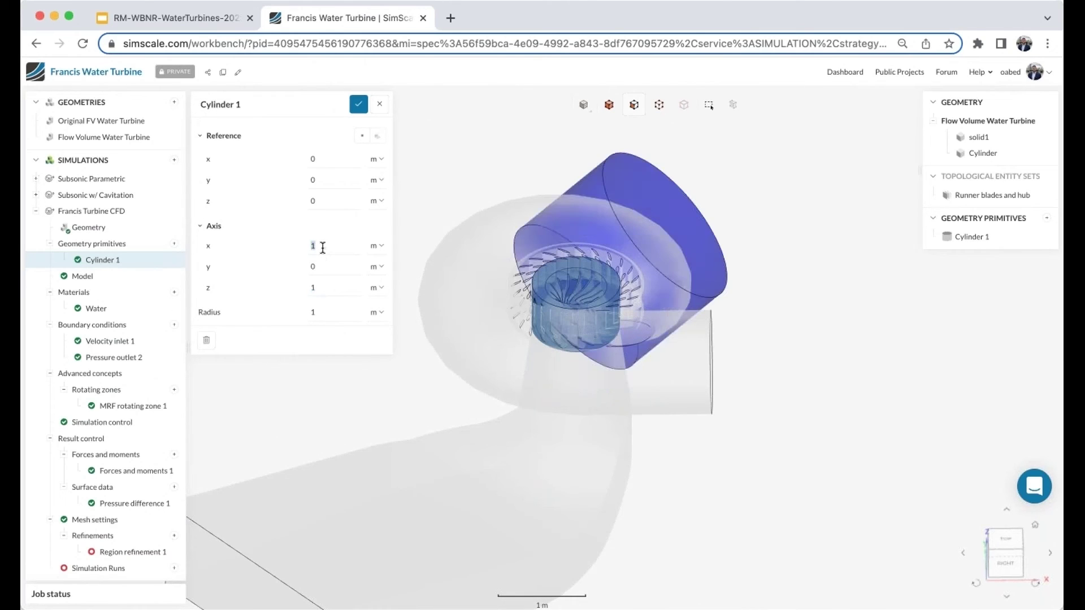
key("BackSpace")
type("0")
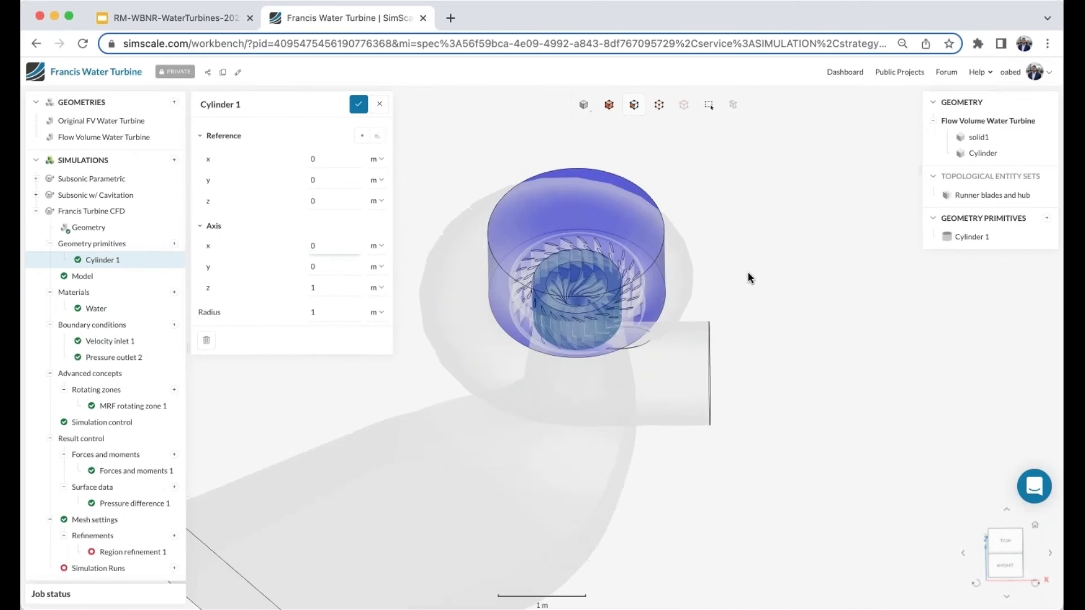
Save the refinement cylinder and set the region refinement's target cell size to 0.2 m.
left_click(358, 104)
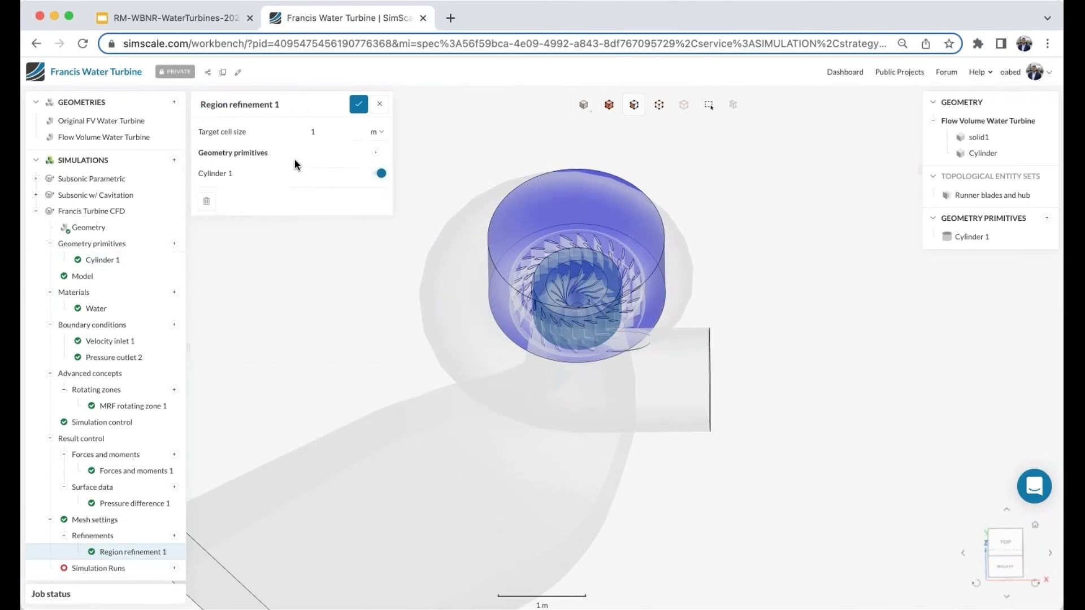
double_click(313, 132)
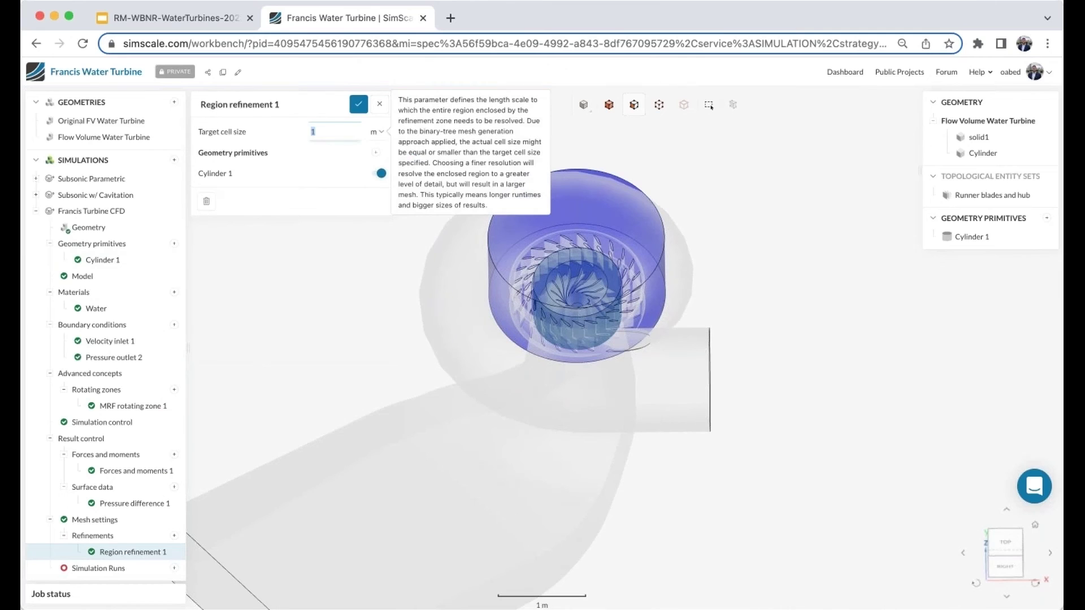
type("0.2")
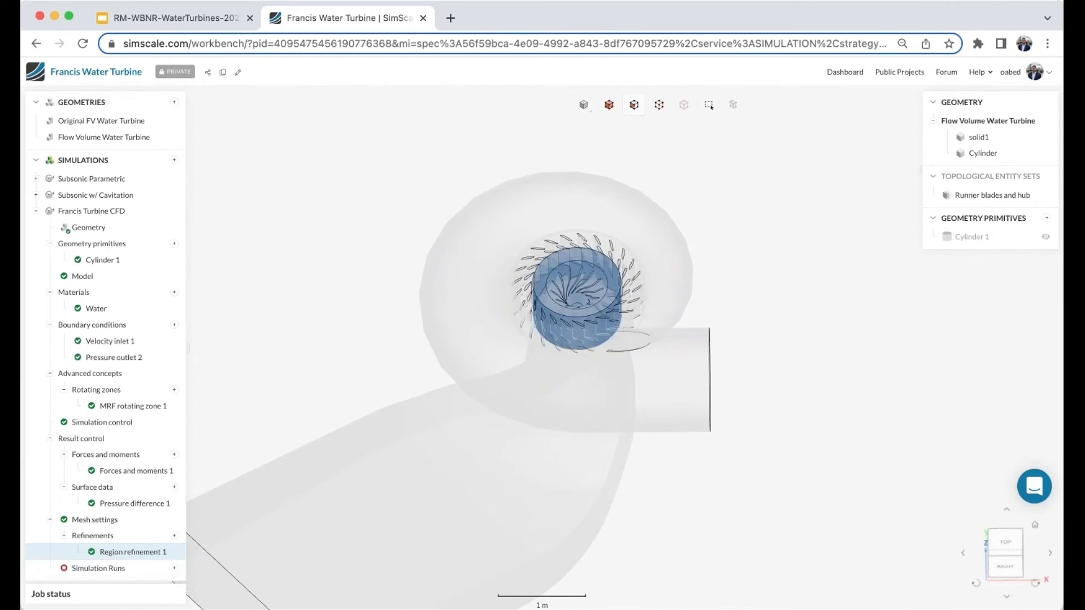
Create a new simulation run named Experiment 1 for the Francis Turbine CFD and start it.
left_click(174, 568)
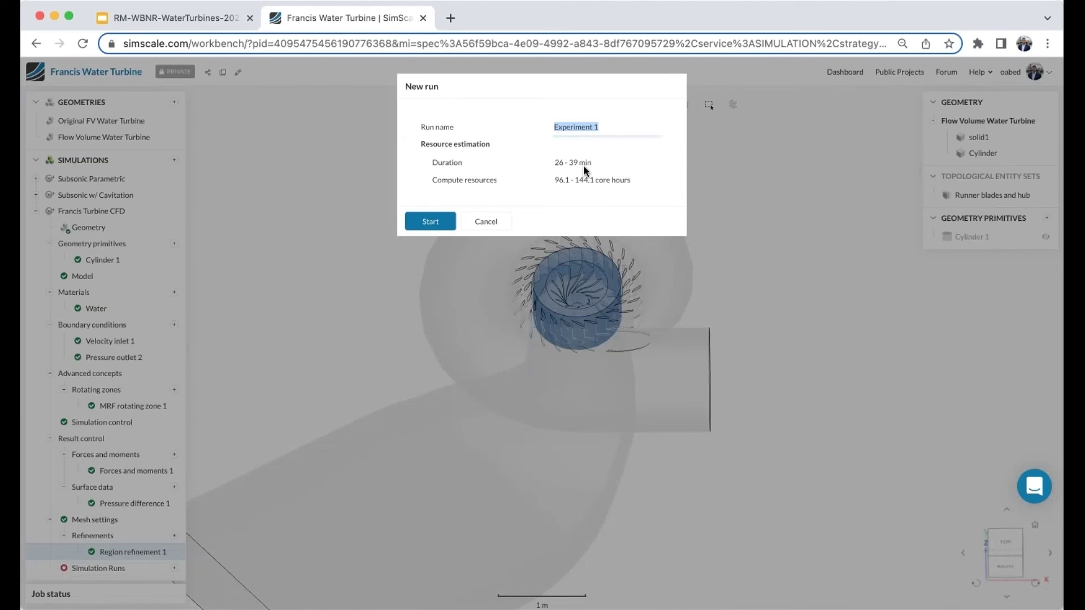
left_click(439, 223)
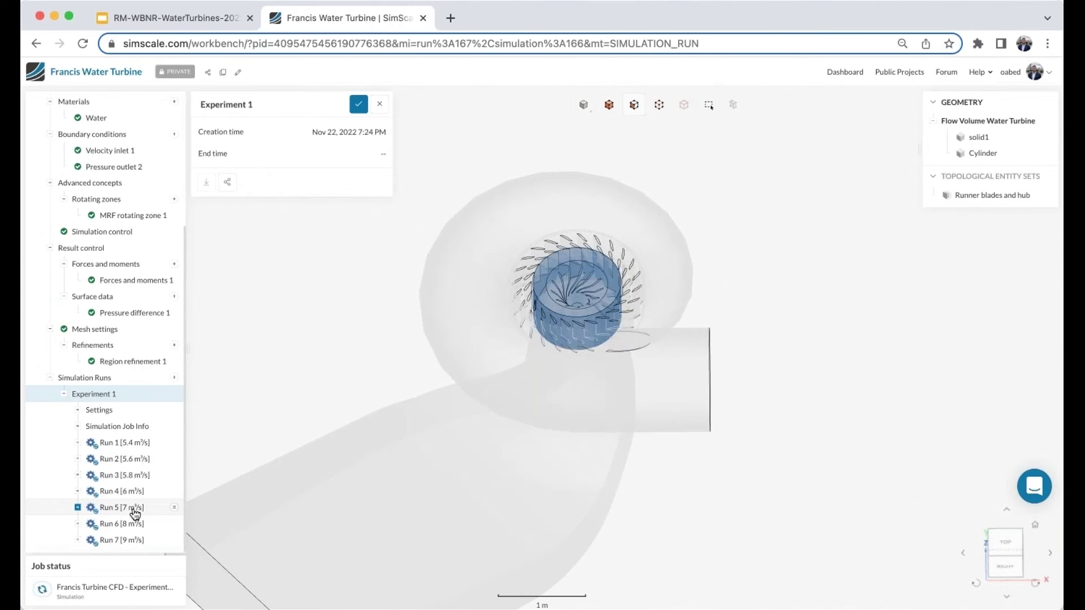
Switch to the water turbines presentation in Google Slides and present the Body-Fitted Cartesian Mesh slide as a slideshow.
left_click(193, 23)
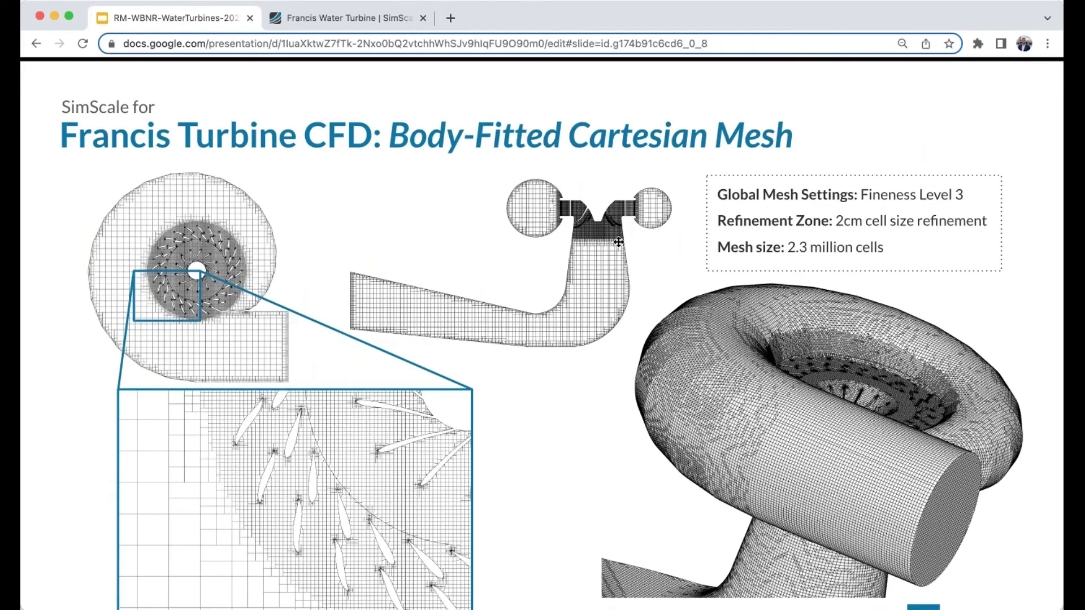
key("Escape")
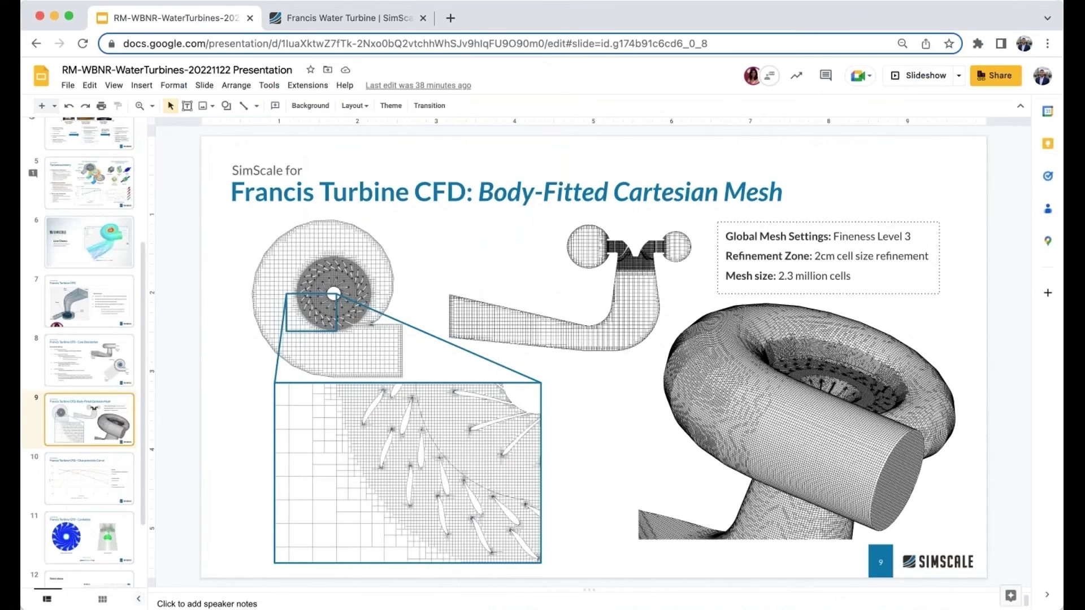
left_click(899, 76)
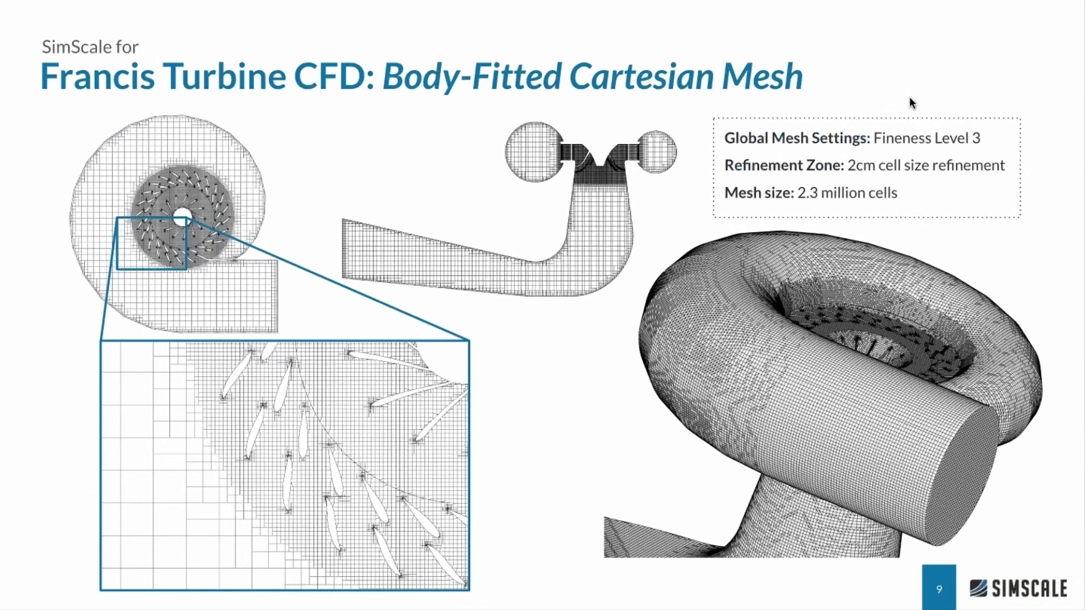